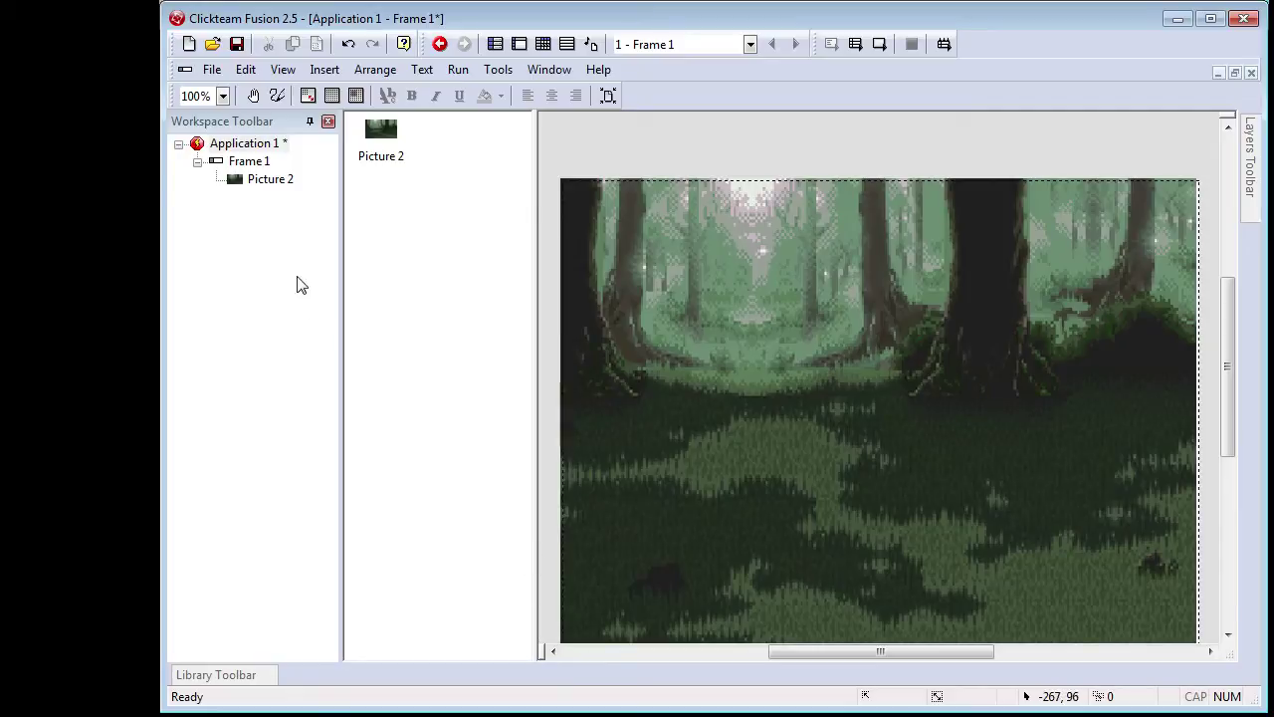
View the application's storyboard and return to the Frame 1 editor.
{"action": "left_click", "coordinate": [261, 144]}
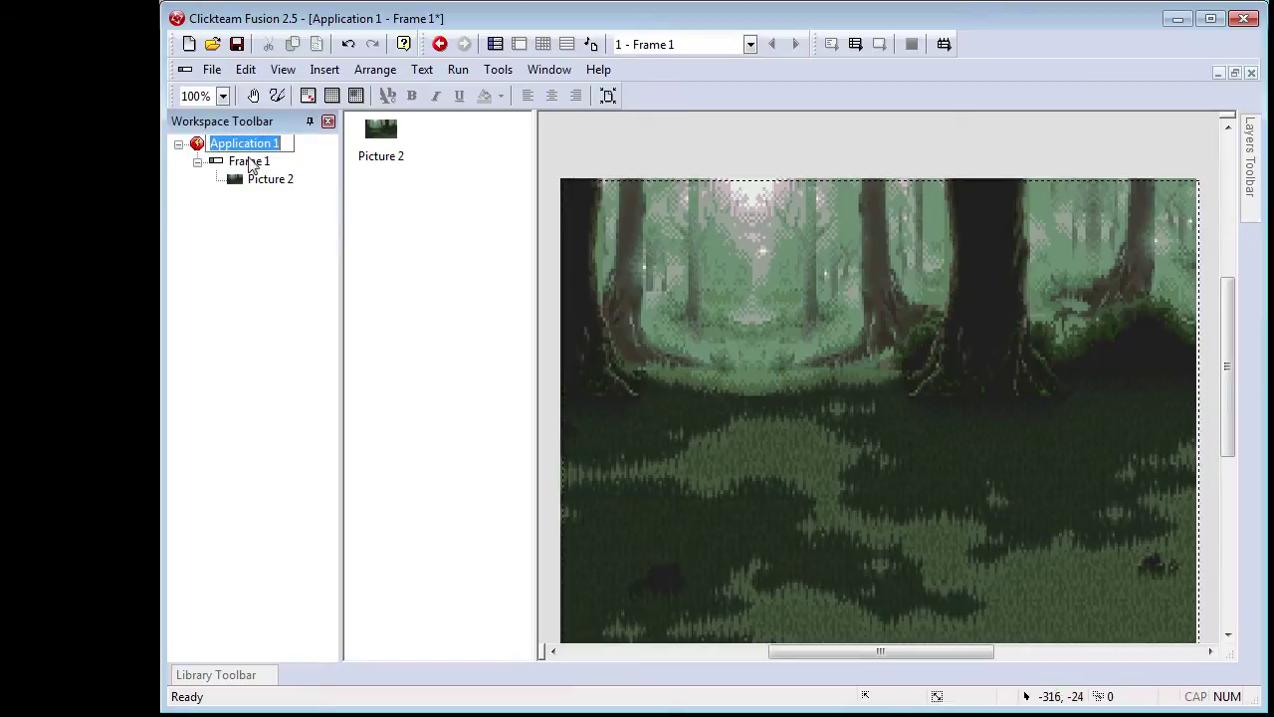
{"action": "left_click", "coordinate": [246, 162]}
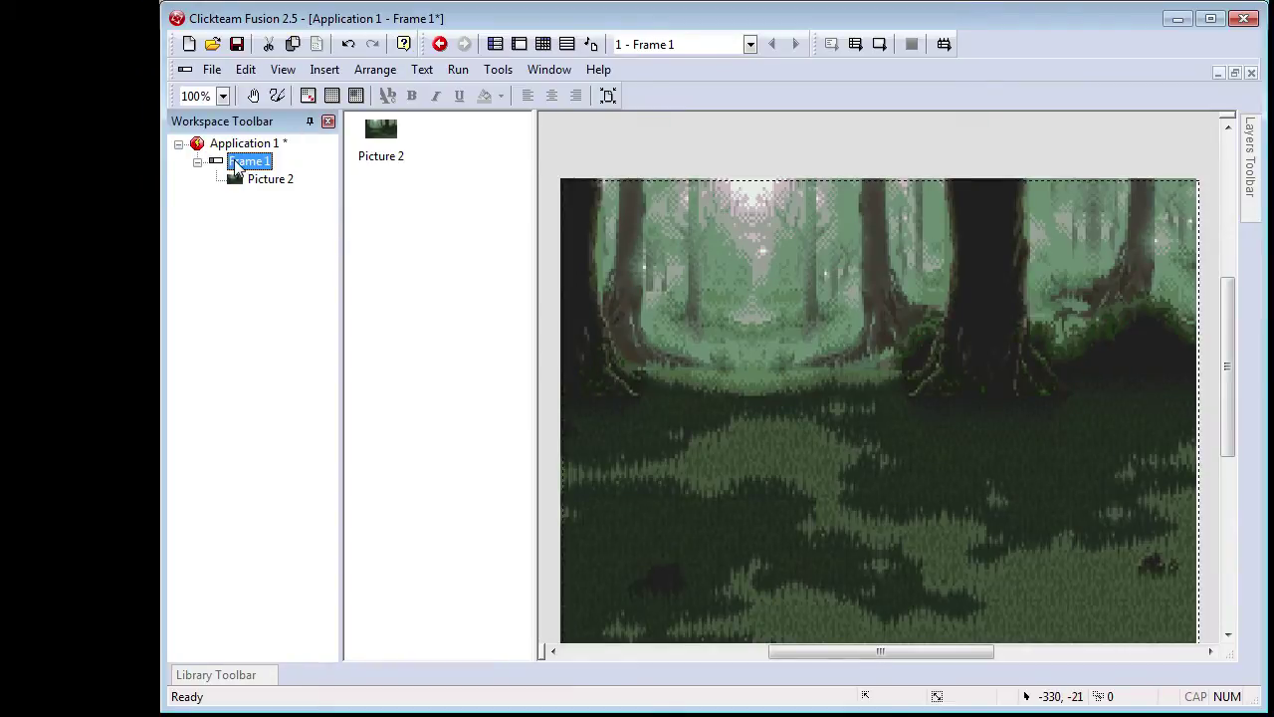
{"action": "key", "text": "Up"}
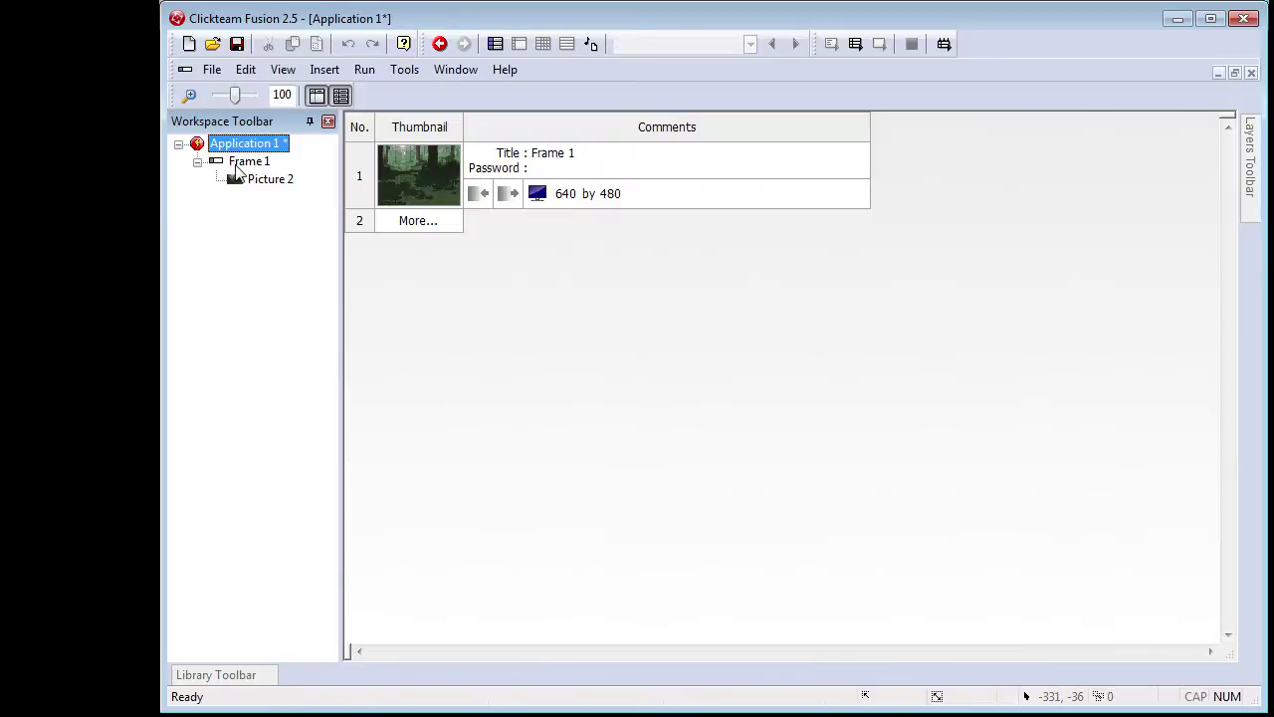
{"action": "left_click", "coordinate": [239, 163]}
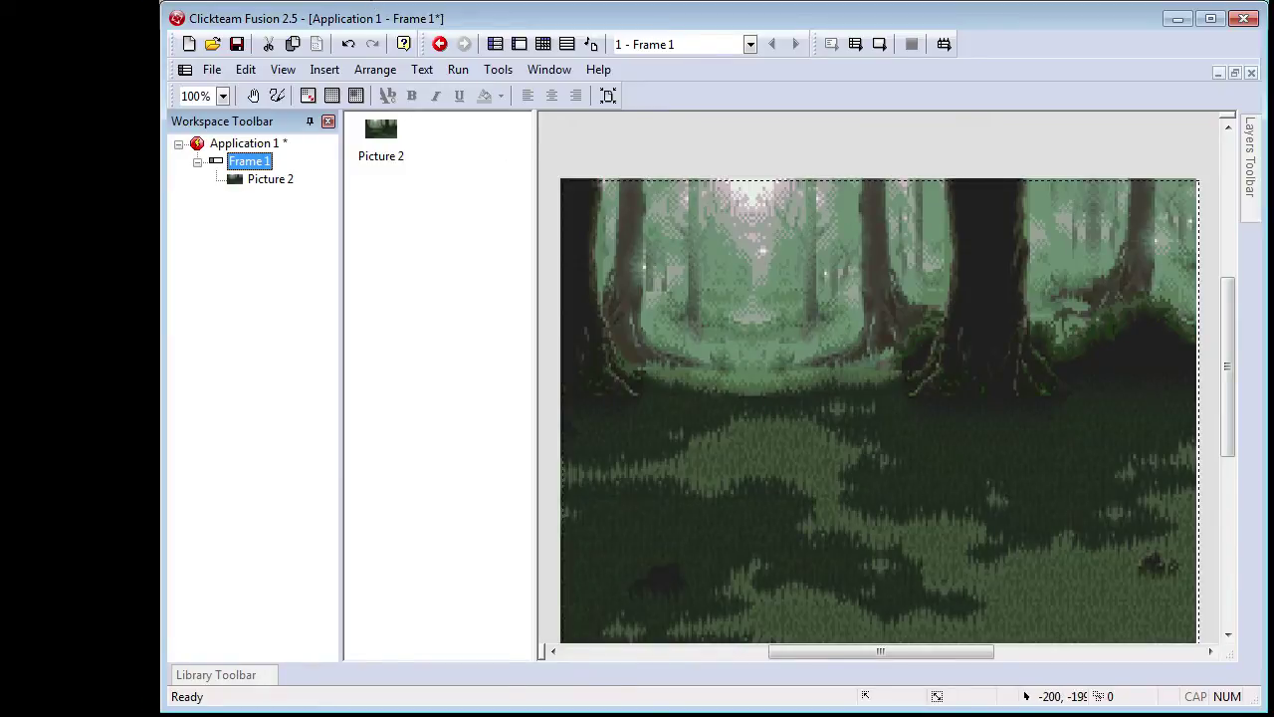
Bring $Mazer.png from its file folder into the frame as a Picture object and place it at about 411, 177.
{"action": "key", "text": "alt+Tab"}
{"action": "left_click_drag", "start_coordinate": [310, 118], "coordinate": [963, 455]}
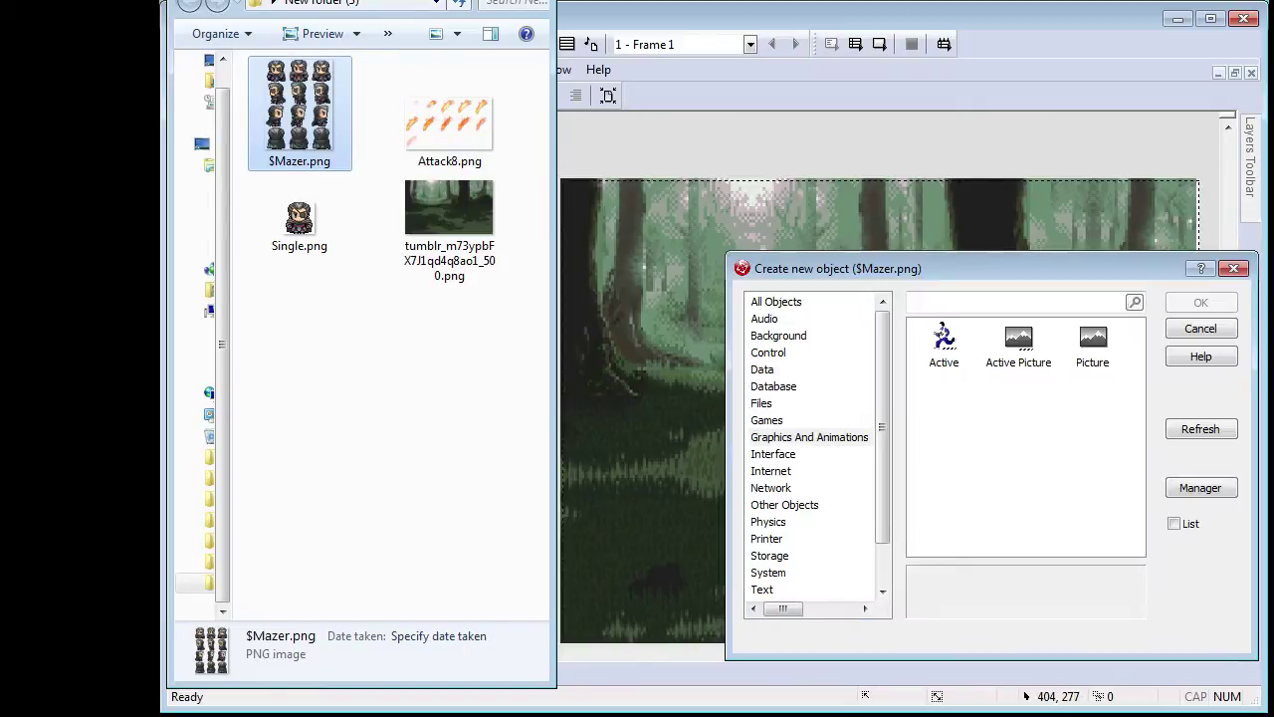
{"action": "left_click", "coordinate": [1092, 346]}
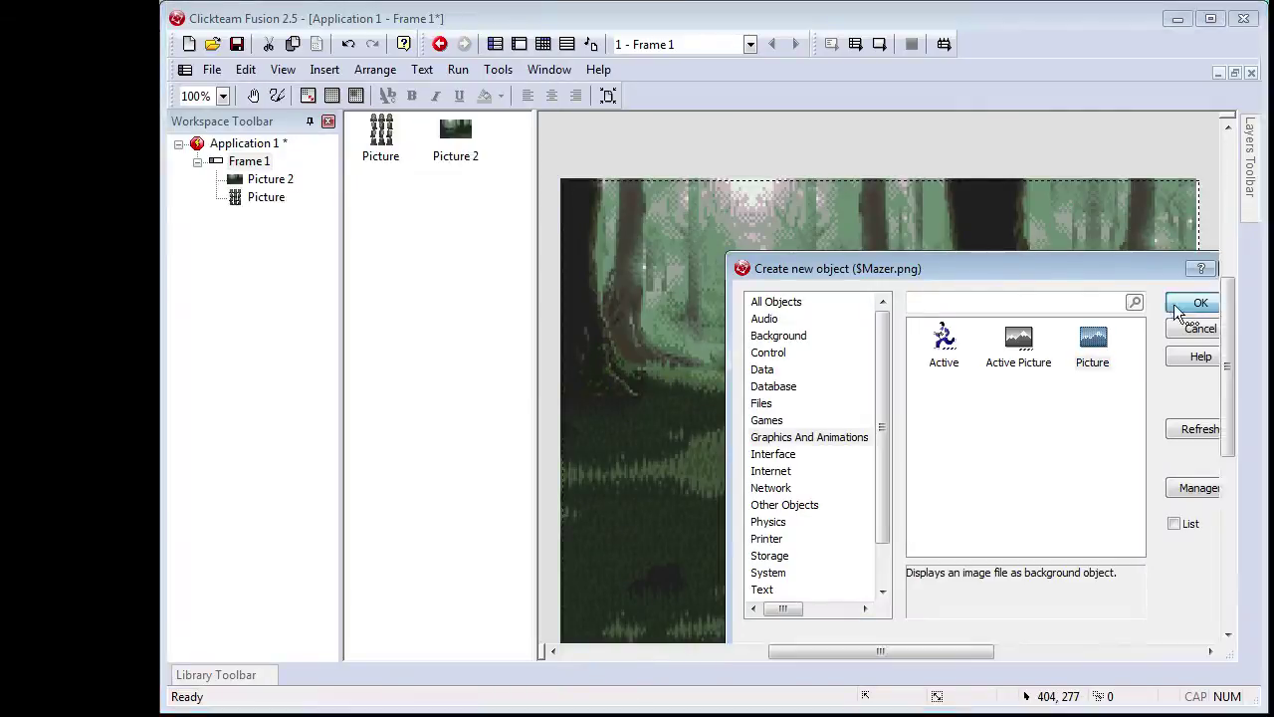
{"action": "left_click", "coordinate": [1200, 302]}
{"action": "left_click_drag", "start_coordinate": [1034, 524], "coordinate": [993, 426]}
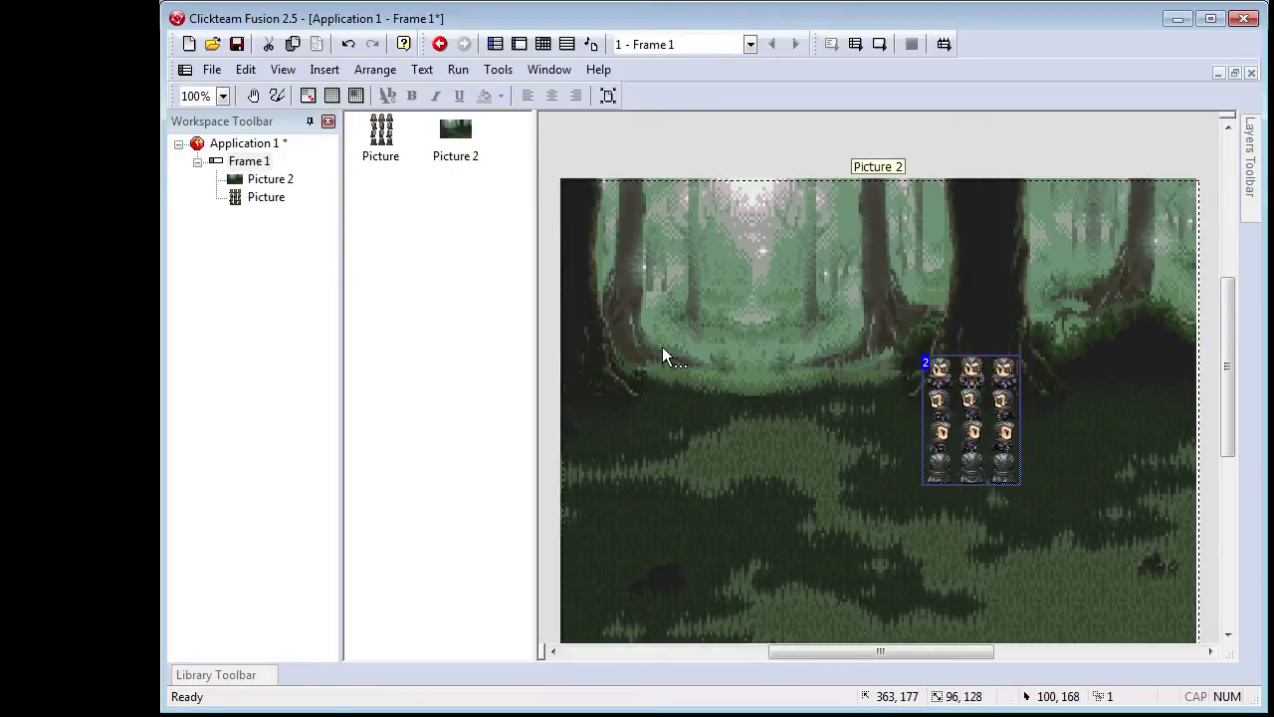
{"action": "left_click_drag", "start_coordinate": [968, 396], "coordinate": [1016, 397]}
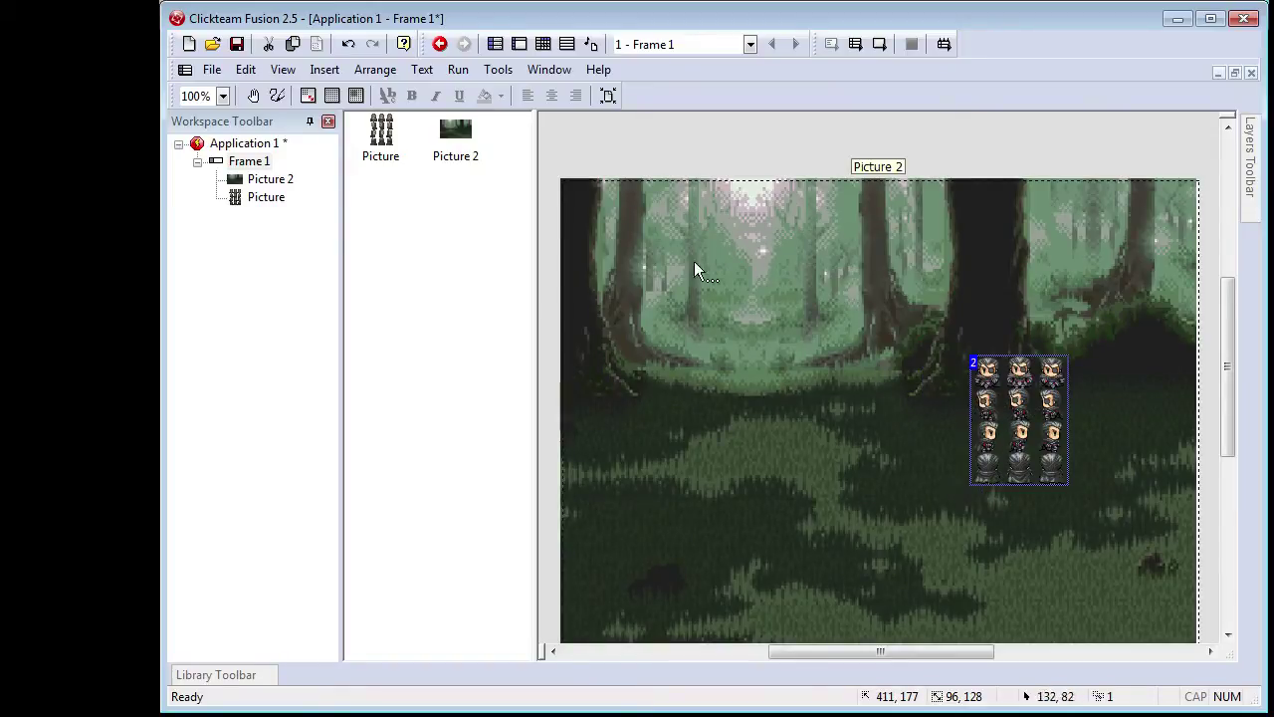
Bring Single.png from its file folder into the frame as an Active object.
{"action": "key", "text": "alt+Tab"}
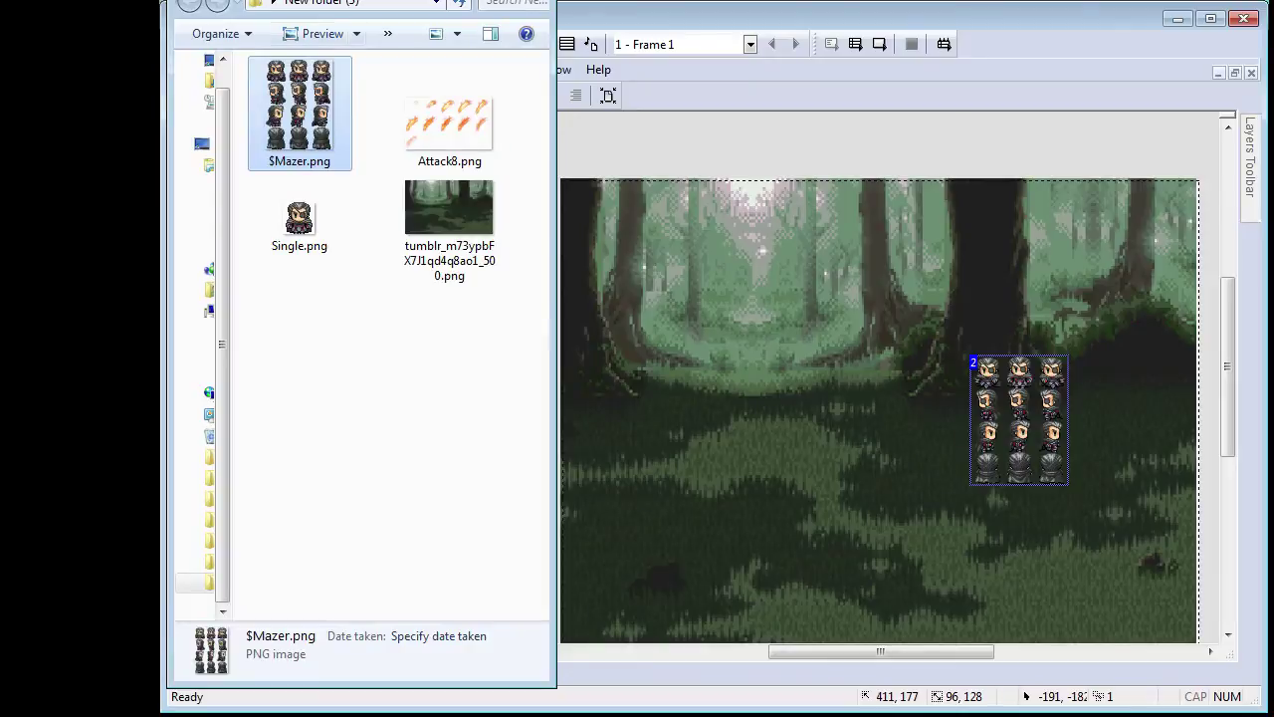
{"action": "left_click", "coordinate": [292, 230]}
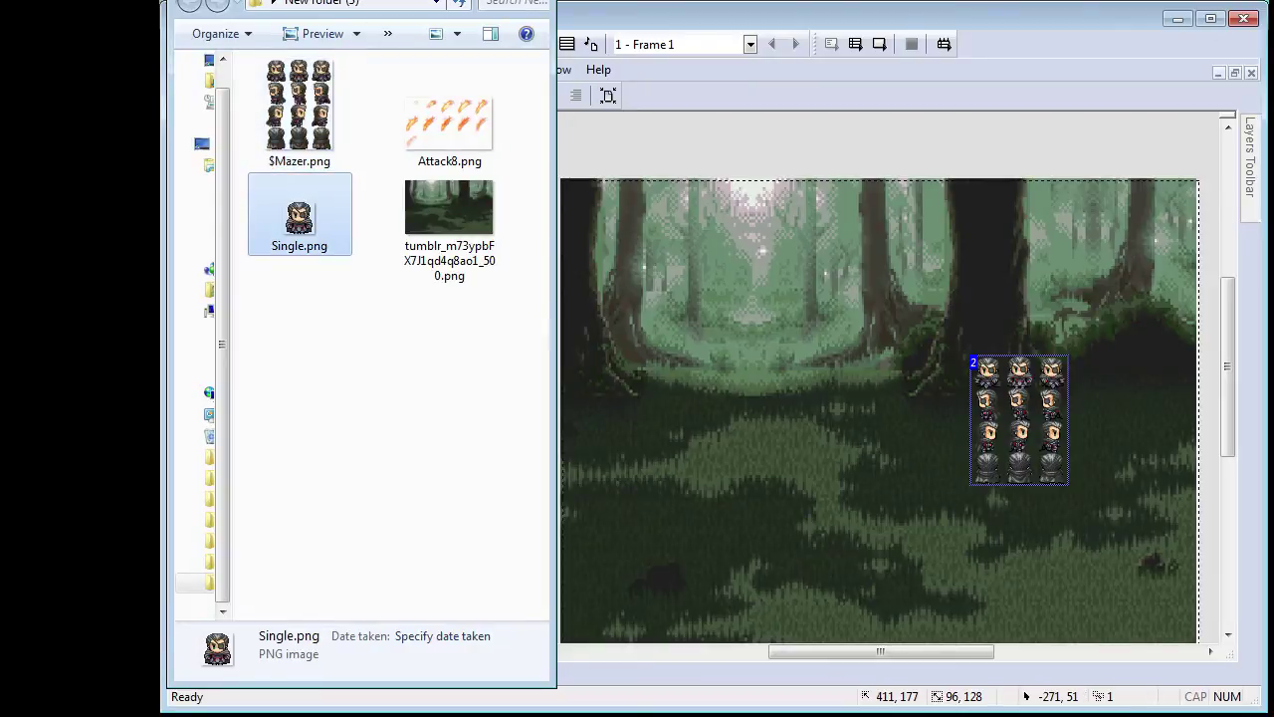
{"action": "left_click_drag", "start_coordinate": [296, 227], "coordinate": [762, 517]}
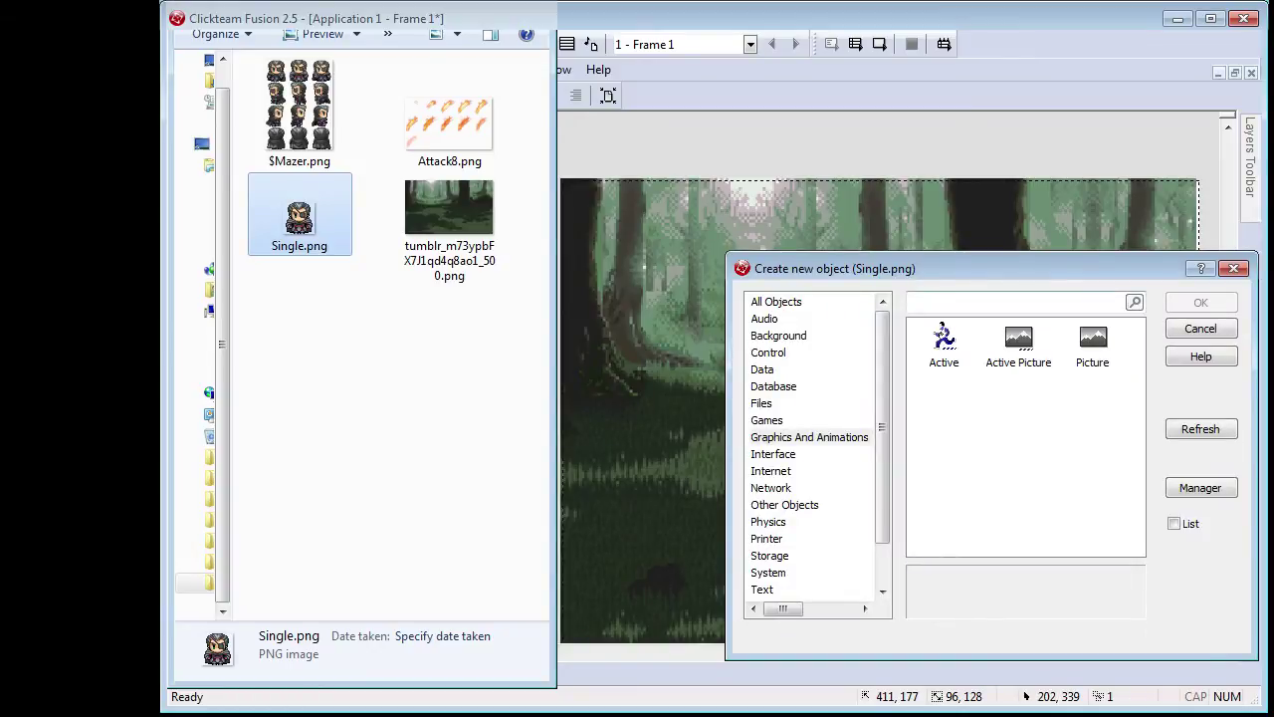
{"action": "left_click", "coordinate": [944, 343]}
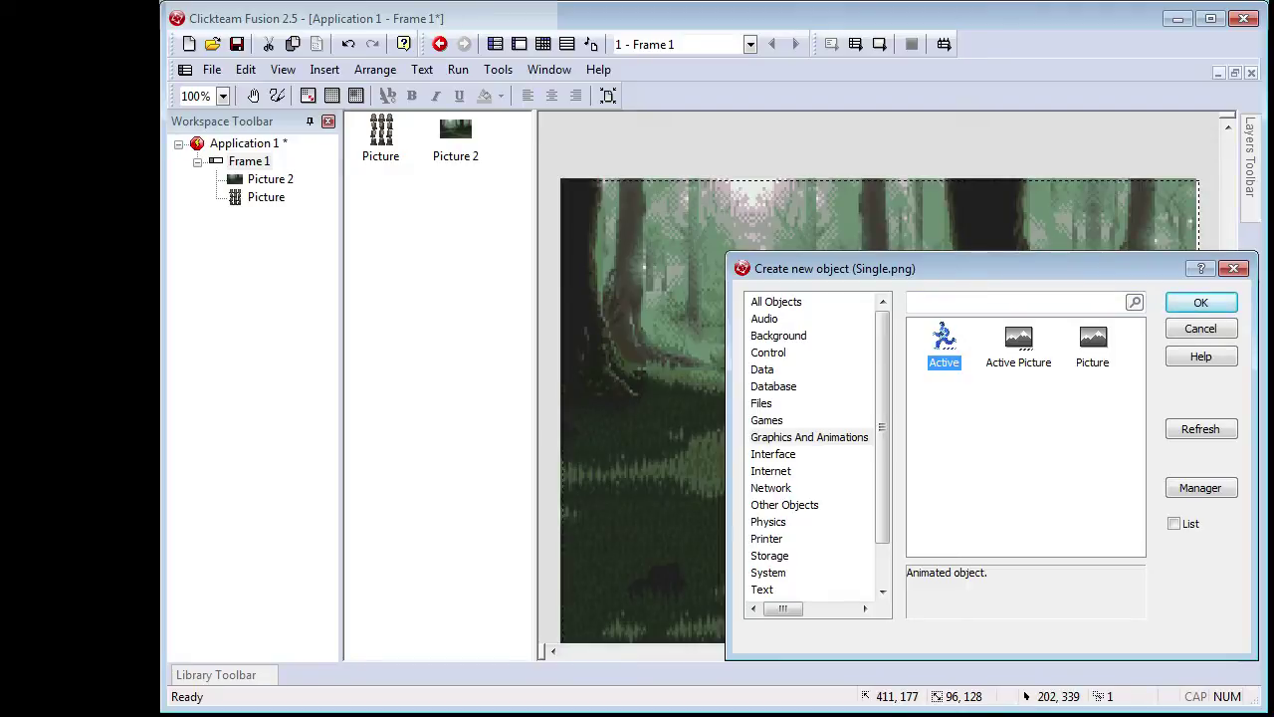
{"action": "left_click", "coordinate": [810, 437]}
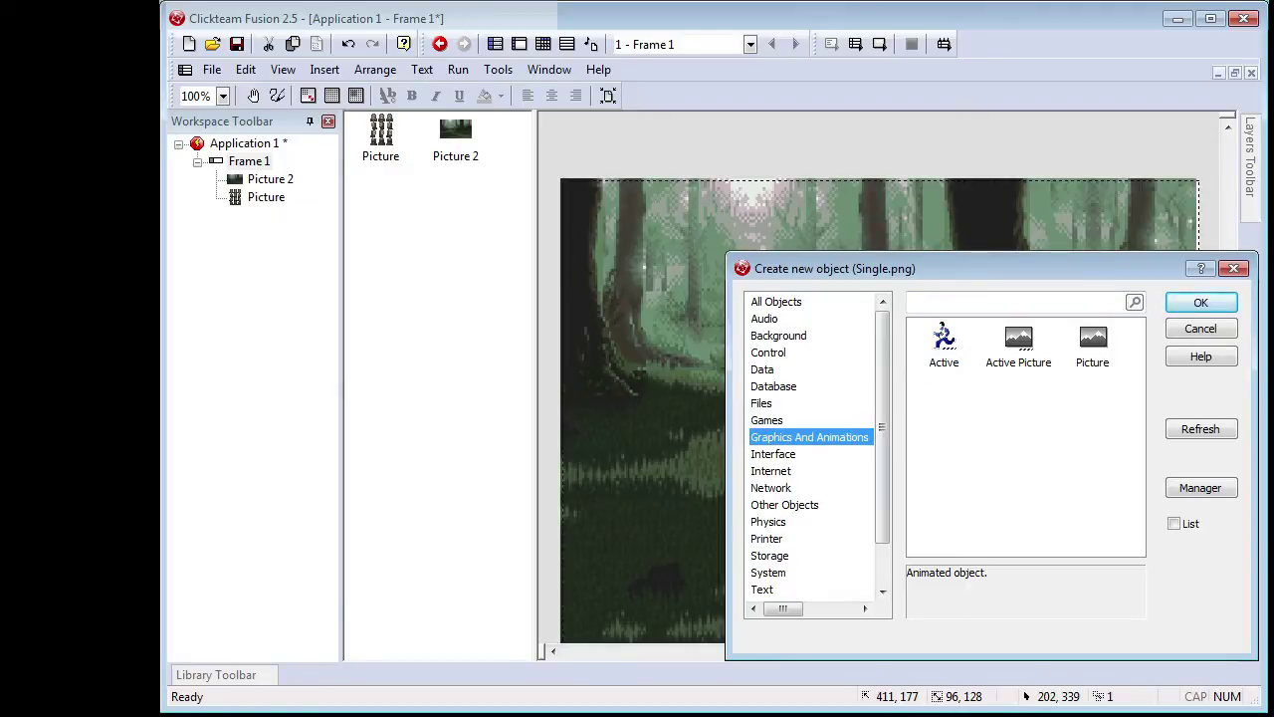
{"action": "left_click", "coordinate": [944, 344]}
{"action": "key", "text": "Return"}
{"action": "left_click", "coordinate": [779, 533]}
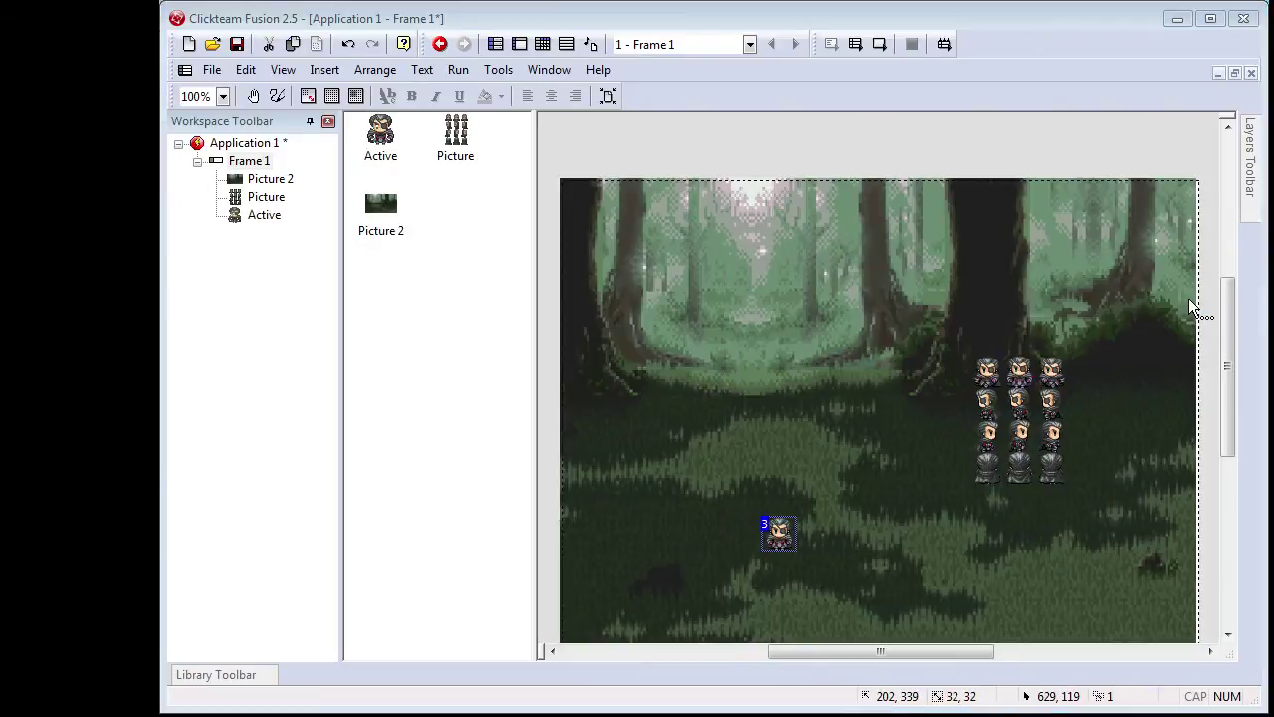
Move the Active character onto the grass clearing at about 237, 259.
{"action": "left_click_drag", "start_coordinate": [792, 527], "coordinate": [886, 421]}
{"action": "mouse_move", "coordinate": [837, 453]}
{"action": "left_mouse_down"}
{"action": "mouse_move", "coordinate": [792, 464]}
{"action": "mouse_move", "coordinate": [836, 453]}
{"action": "left_mouse_up"}
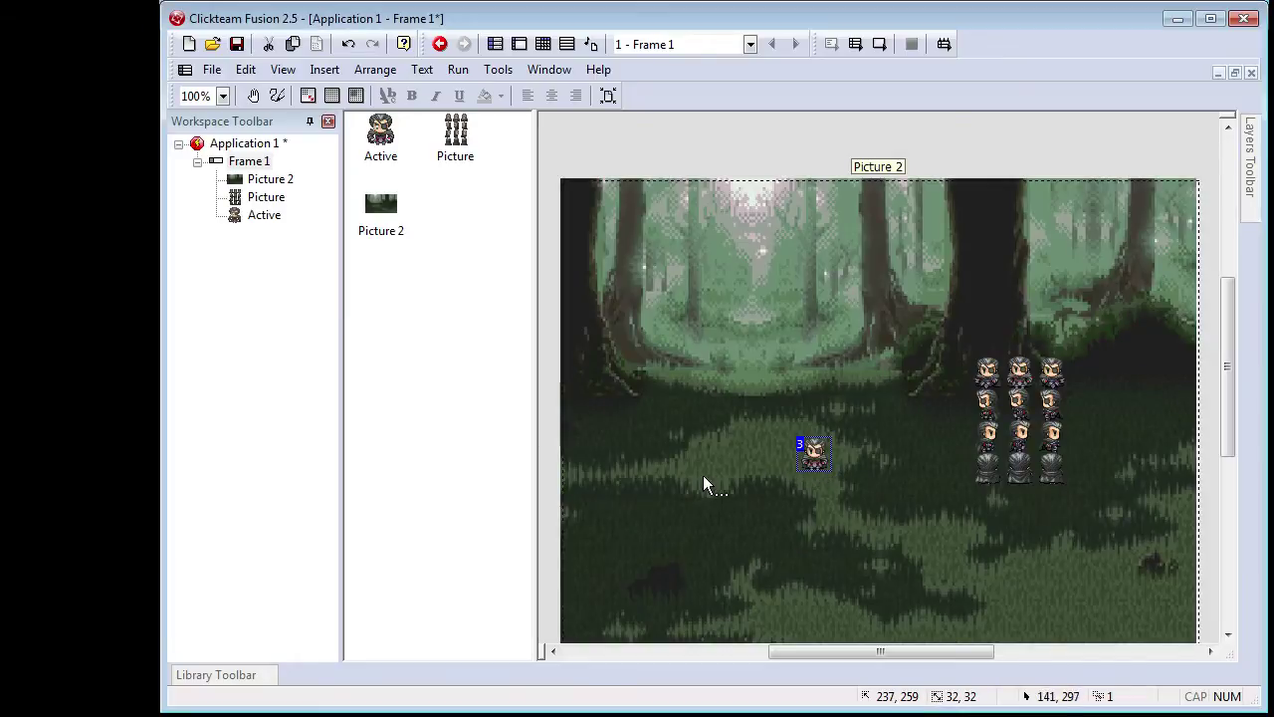
{"action": "left_click", "coordinate": [785, 486]}
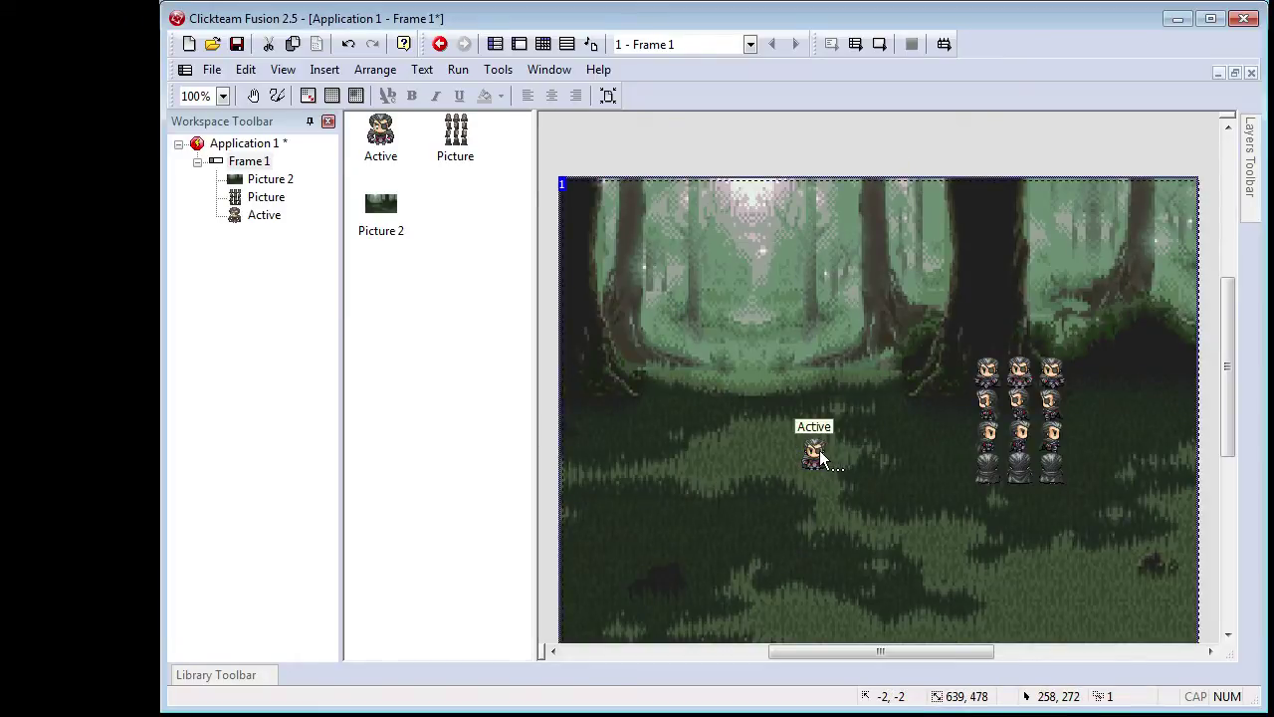
Open the Active object's animation editor and move the action point to the sprite's centre at about 16, 17.
{"action": "double_click", "coordinate": [817, 456]}
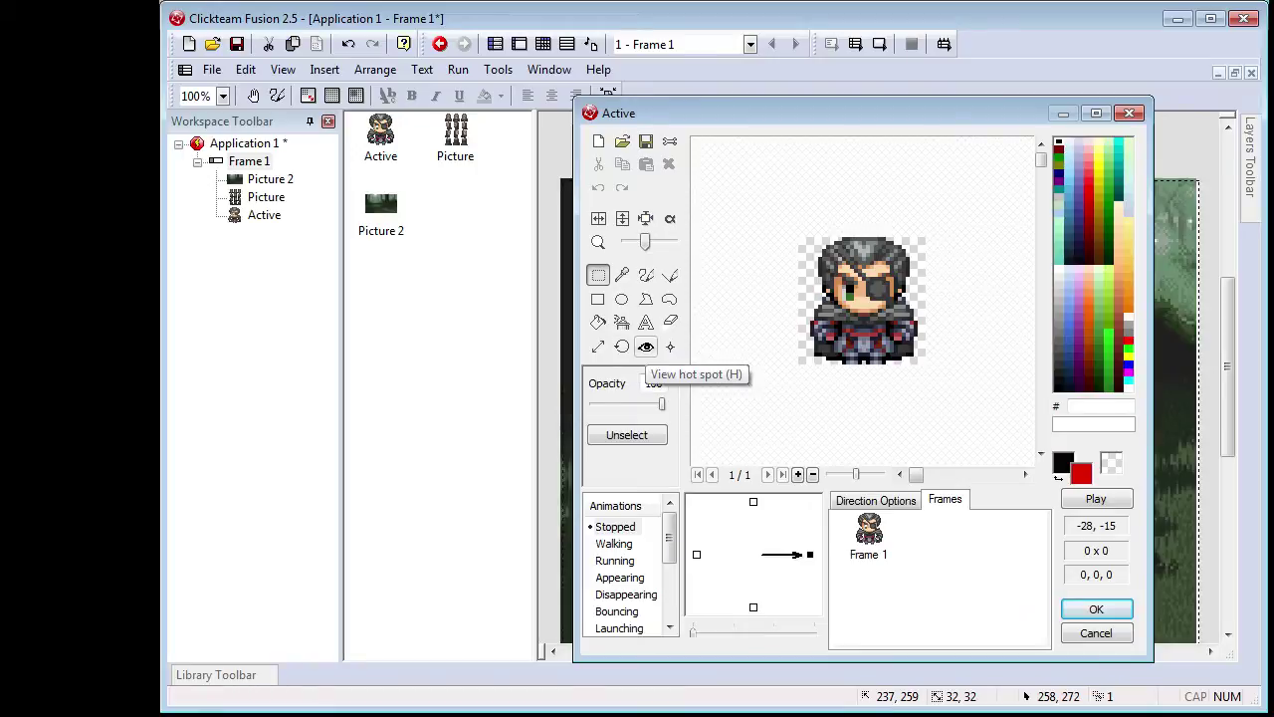
{"action": "left_click", "coordinate": [646, 346]}
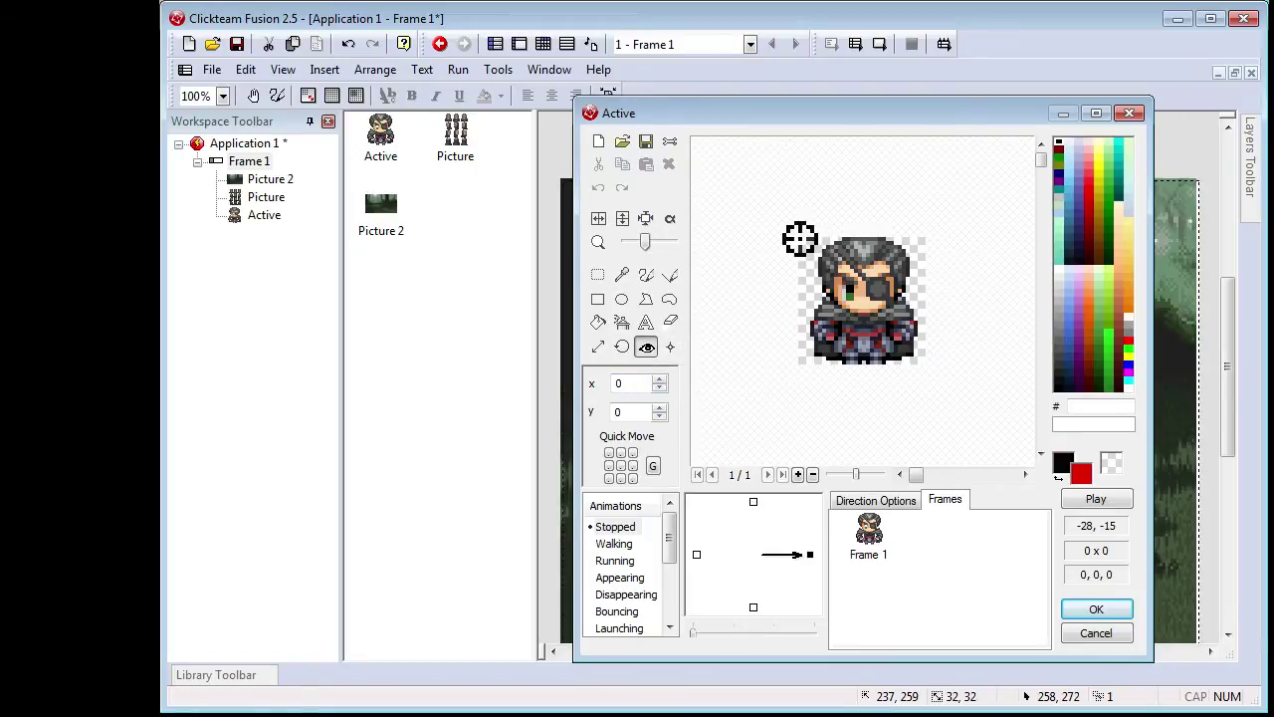
{"action": "left_click", "coordinate": [670, 347]}
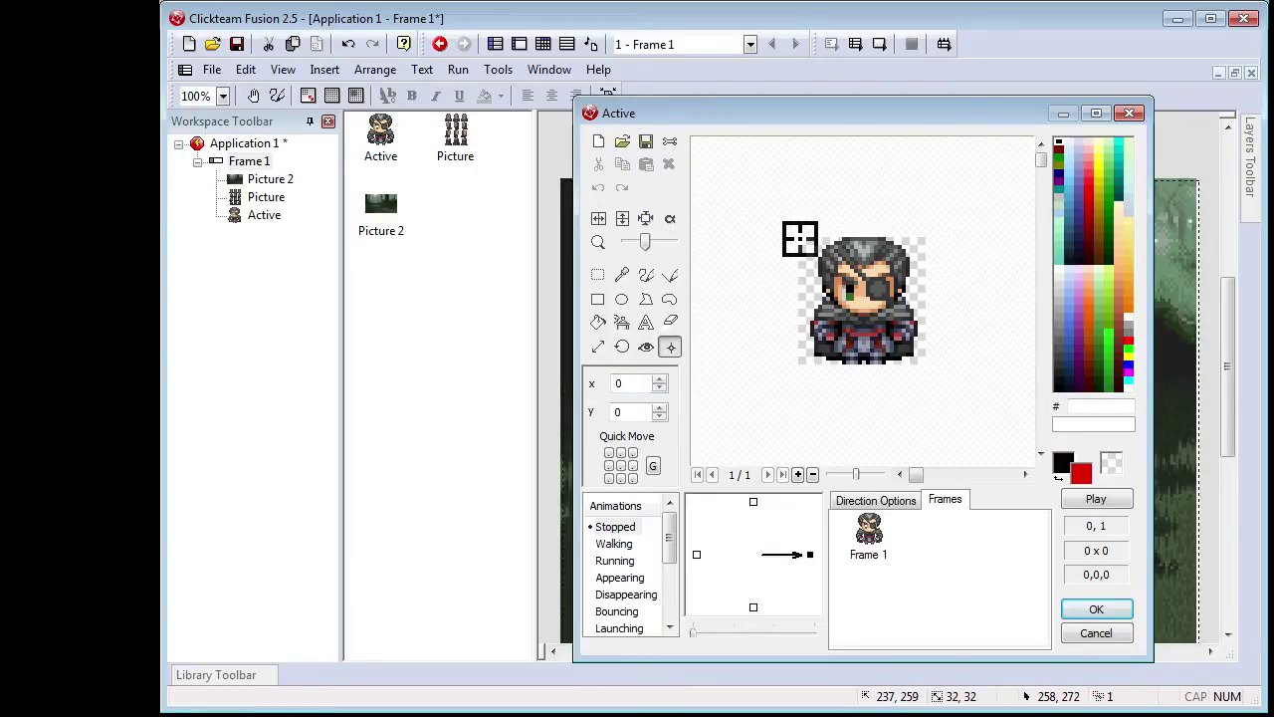
{"action": "left_click_drag", "start_coordinate": [800, 239], "coordinate": [864, 306]}
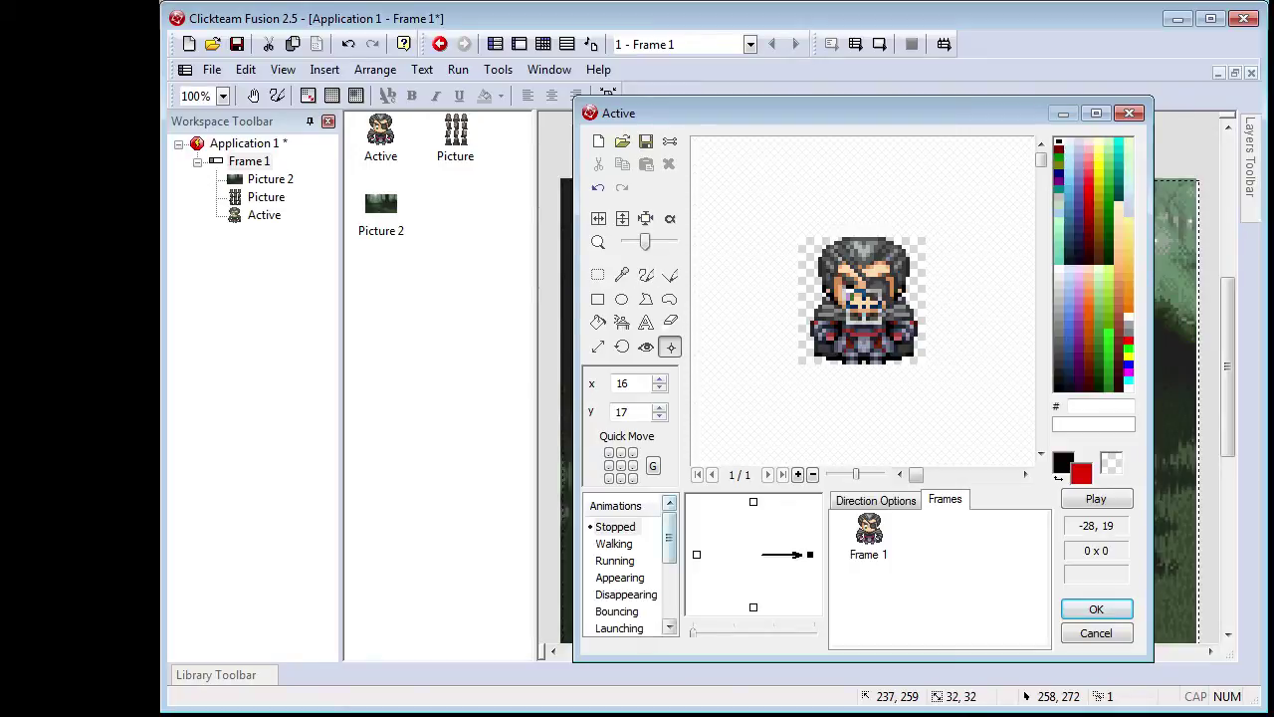
Examine the animation types available for the Active object, from Stopped and Walking through to Stand up.
{"action": "scroll", "coordinate": [669, 558], "scroll_direction": "down", "scroll_amount": 2}
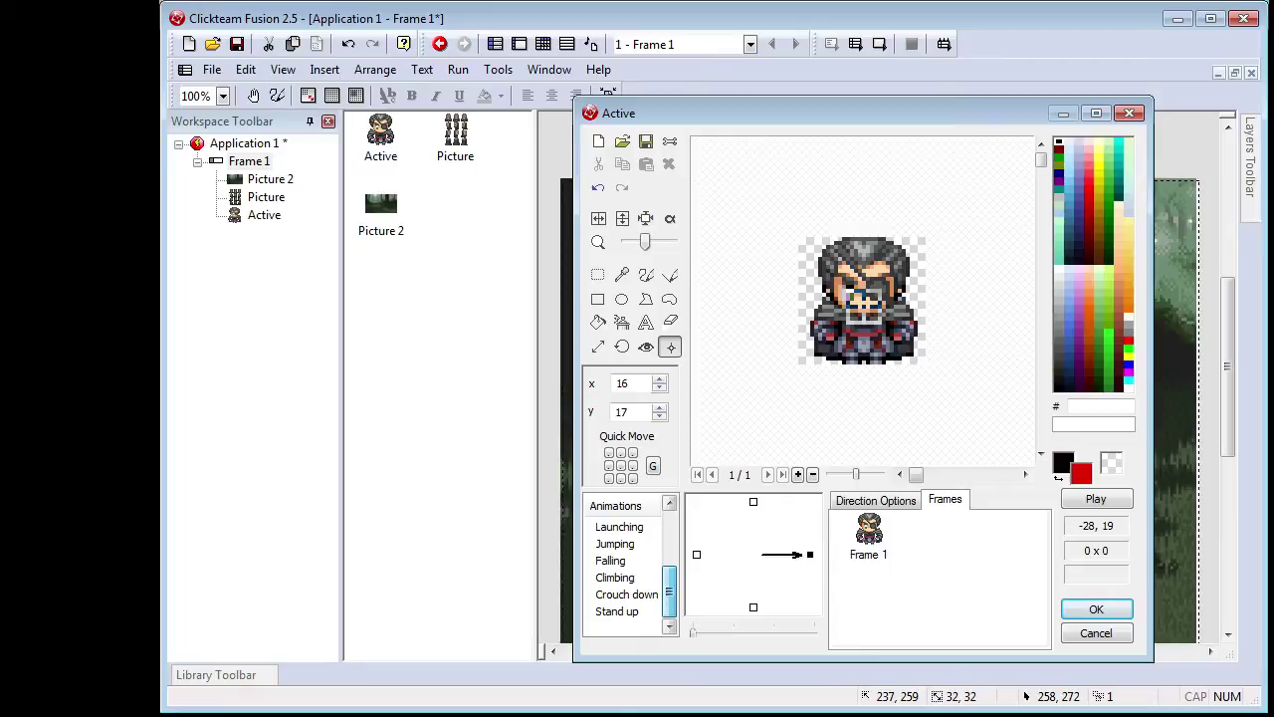
{"action": "scroll", "coordinate": [627, 568], "scroll_direction": "up", "scroll_amount": 2}
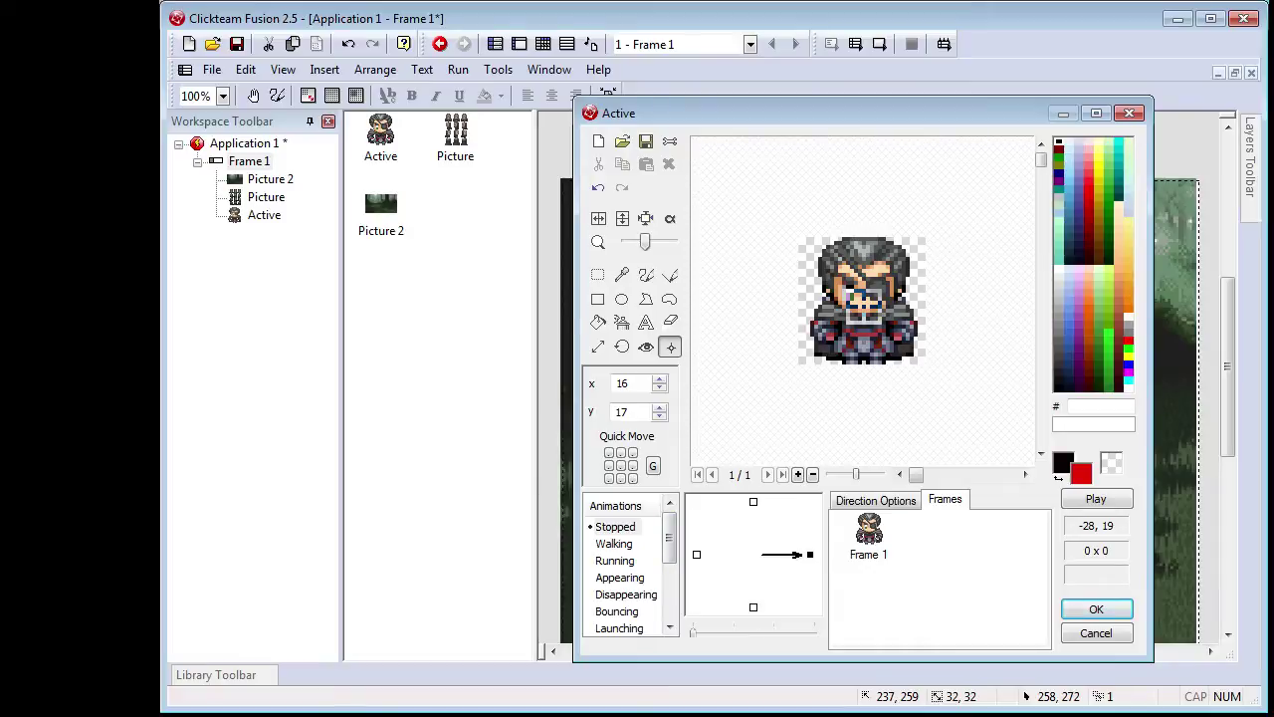
{"action": "left_click", "coordinate": [614, 544]}
{"action": "key", "text": "Down"}
{"action": "key", "text": "Down"}
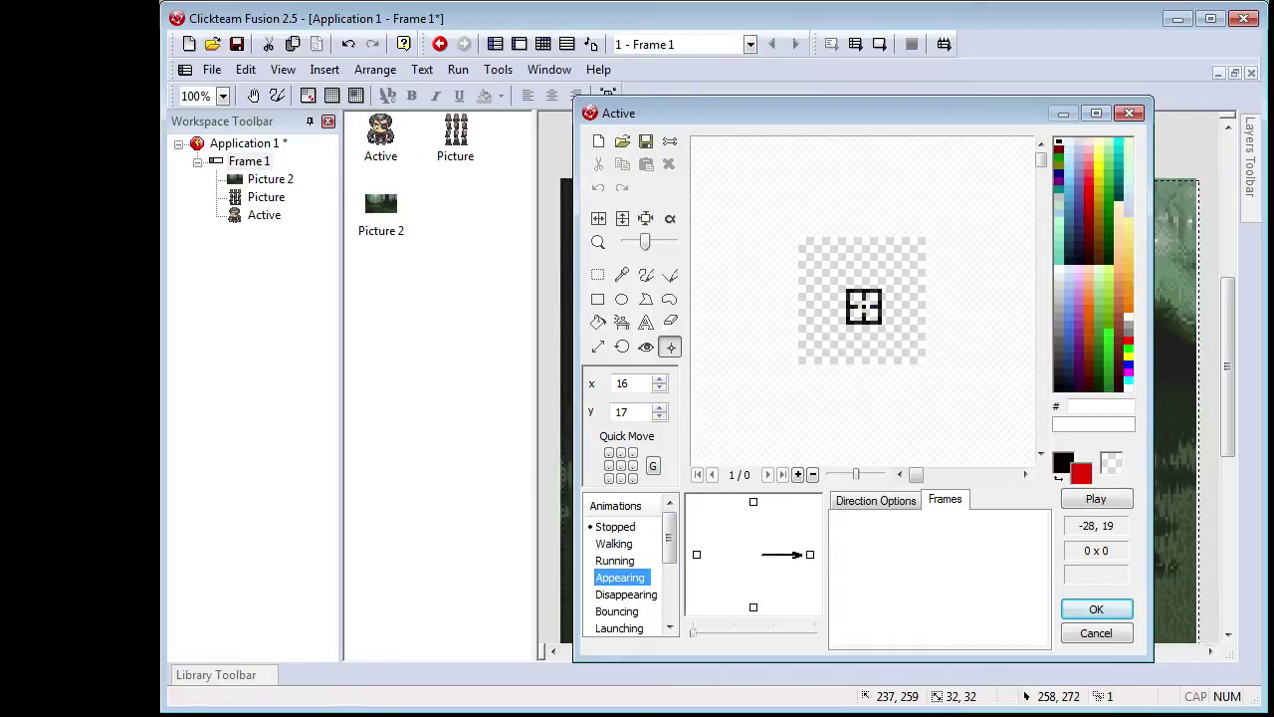
{"action": "key", "text": "Down"}
{"action": "scroll", "coordinate": [627, 578], "scroll_direction": "down", "scroll_amount": 3}
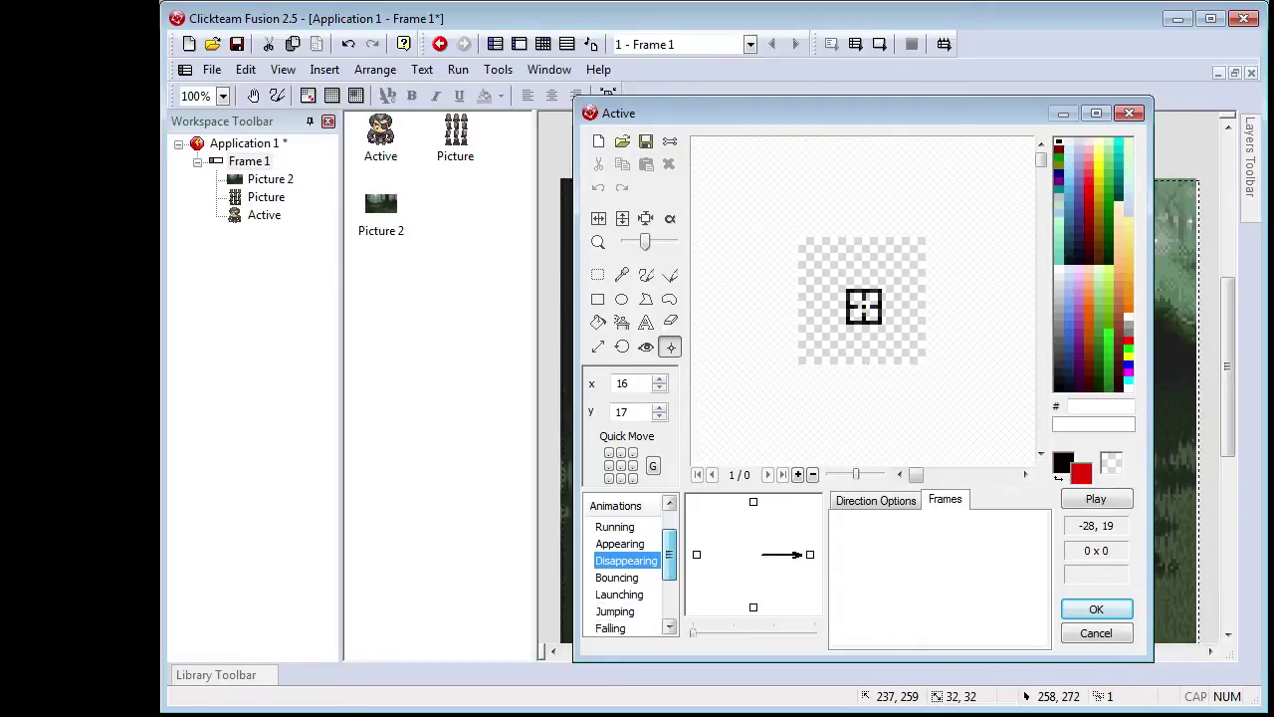
{"action": "key", "text": "Down"}
{"action": "key", "text": "Down"}
{"action": "key", "text": "Down"}
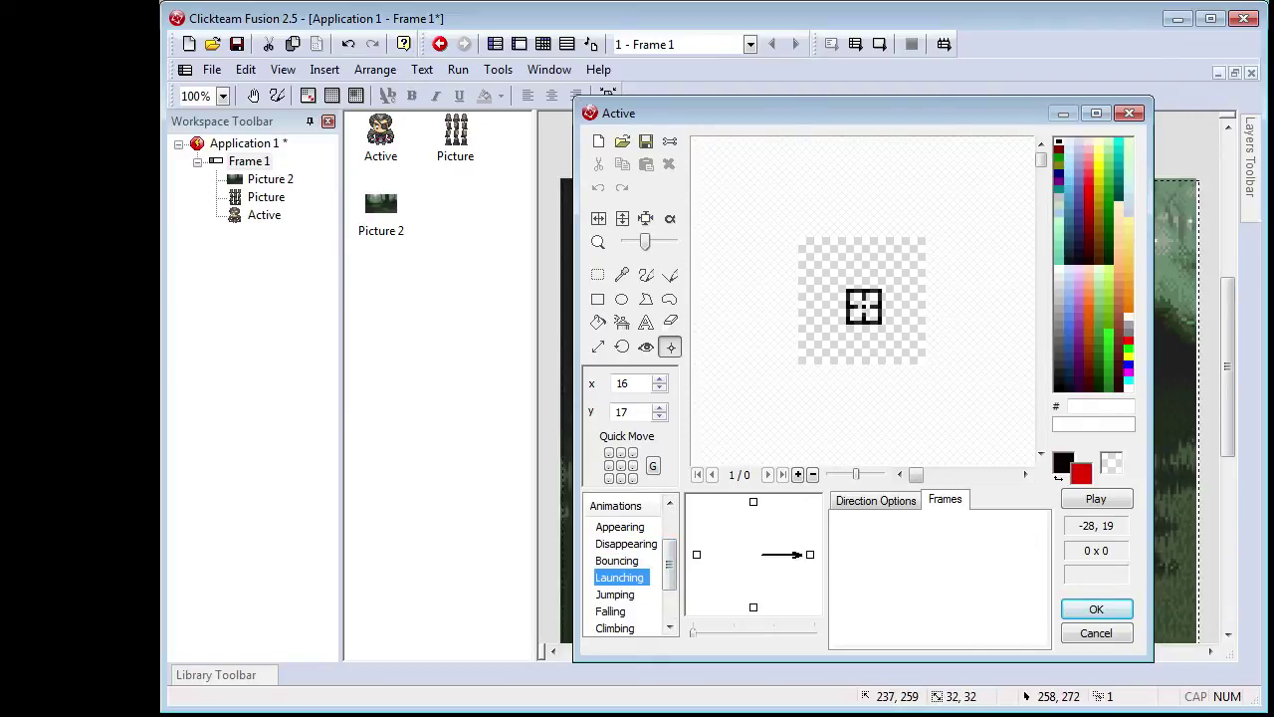
{"action": "scroll", "coordinate": [628, 577], "scroll_direction": "up", "scroll_amount": 2}
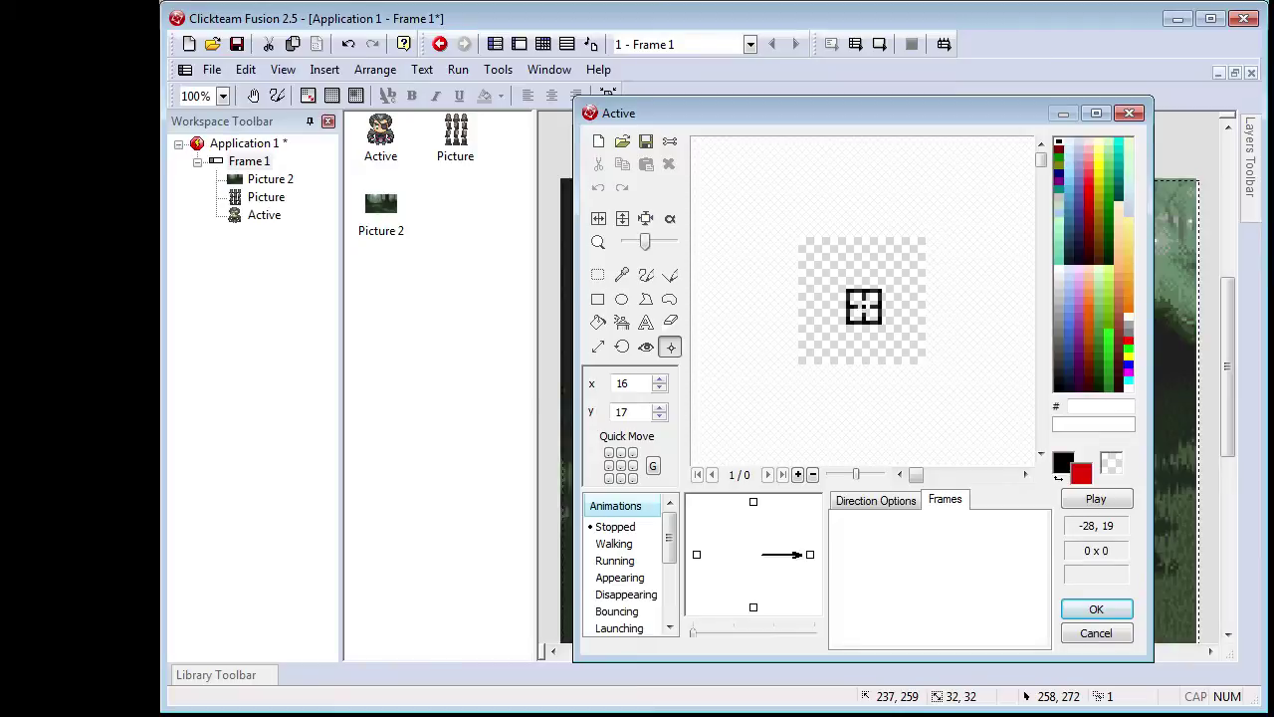
{"action": "left_click", "coordinate": [627, 595]}
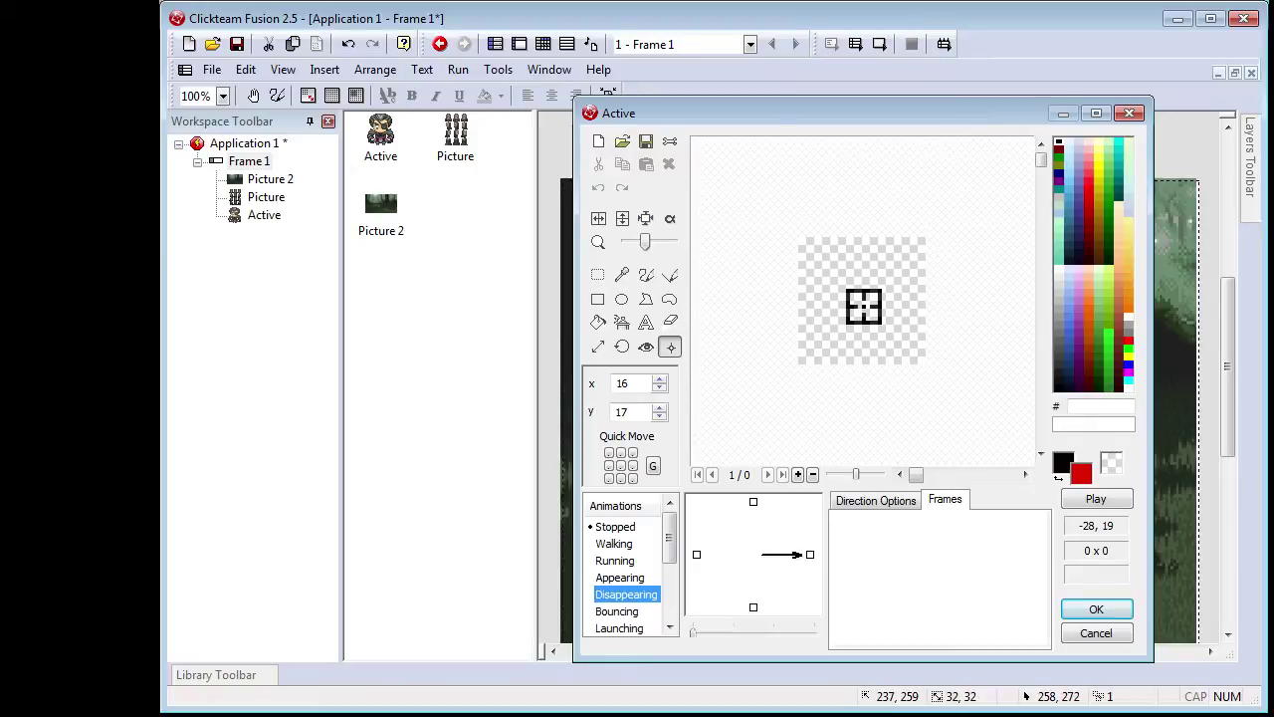
{"action": "left_click", "coordinate": [615, 527]}
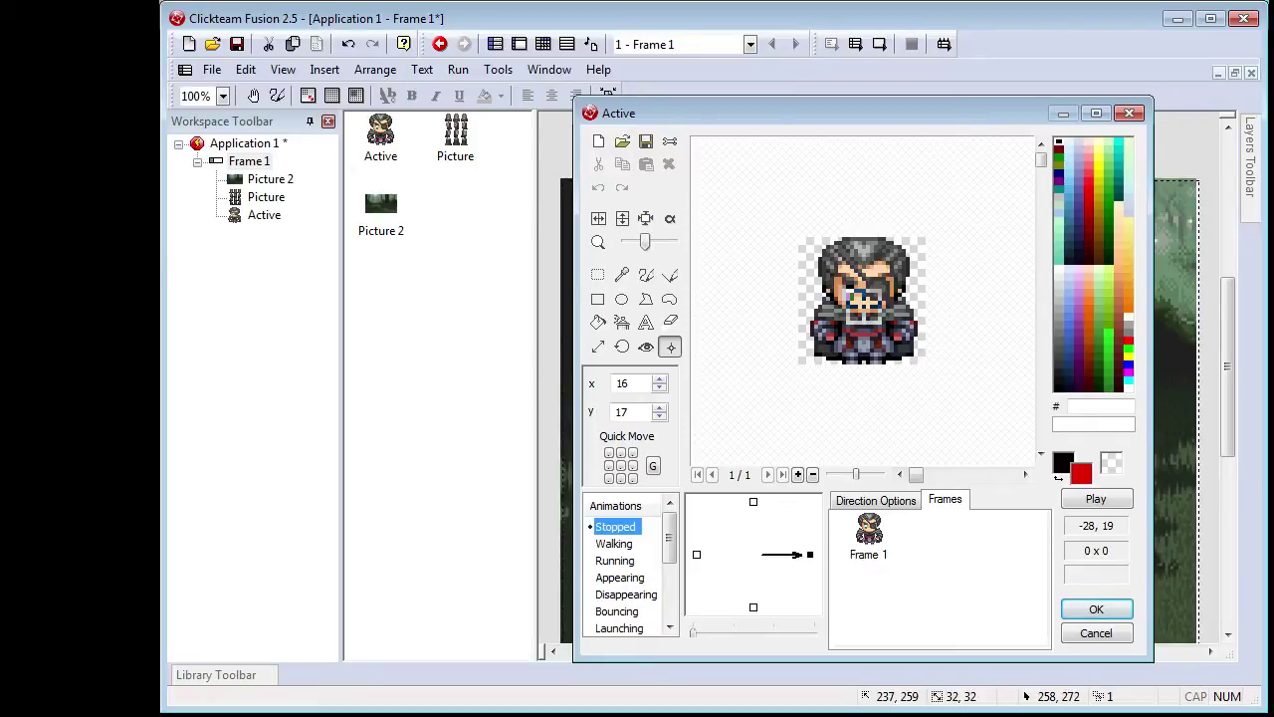
Select the Active object's Walking animation and its right-facing direction as the target for new frames.
{"action": "left_click", "coordinate": [614, 544]}
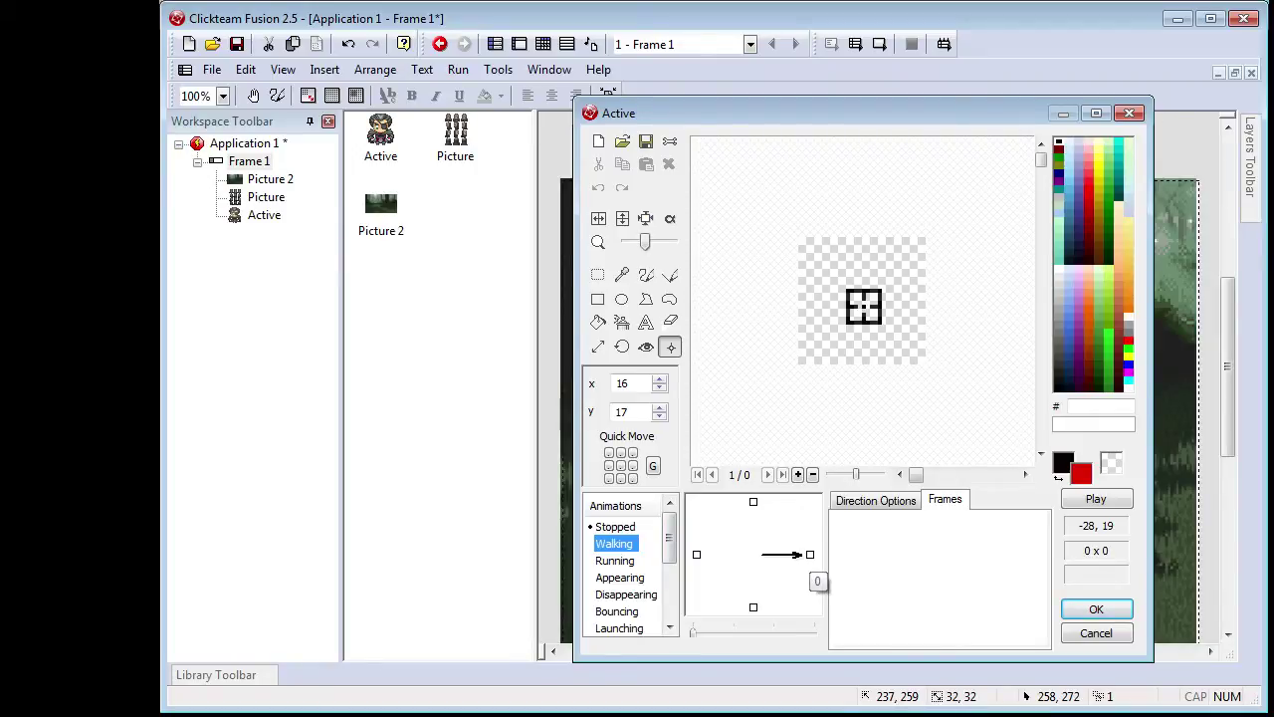
{"action": "left_click", "coordinate": [809, 555]}
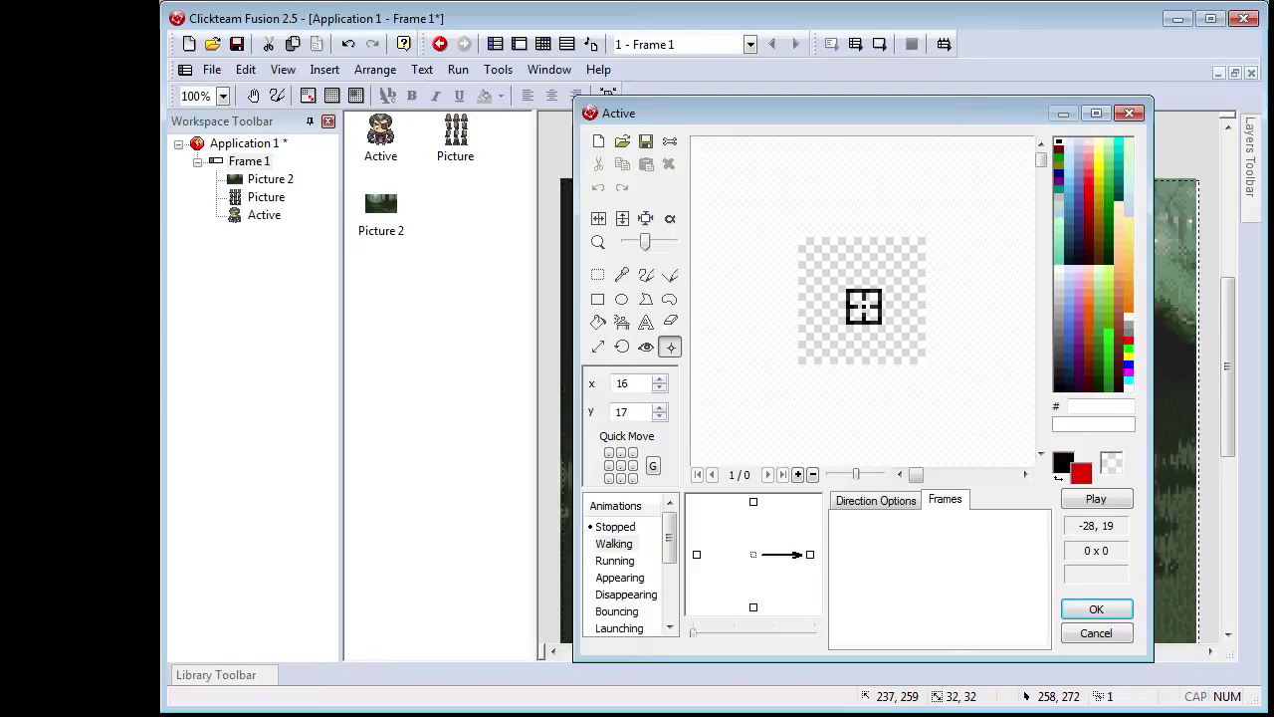
{"action": "key", "text": "Down"}
{"action": "left_click", "coordinate": [810, 555]}
{"action": "mouse_move", "coordinate": [811, 571]}
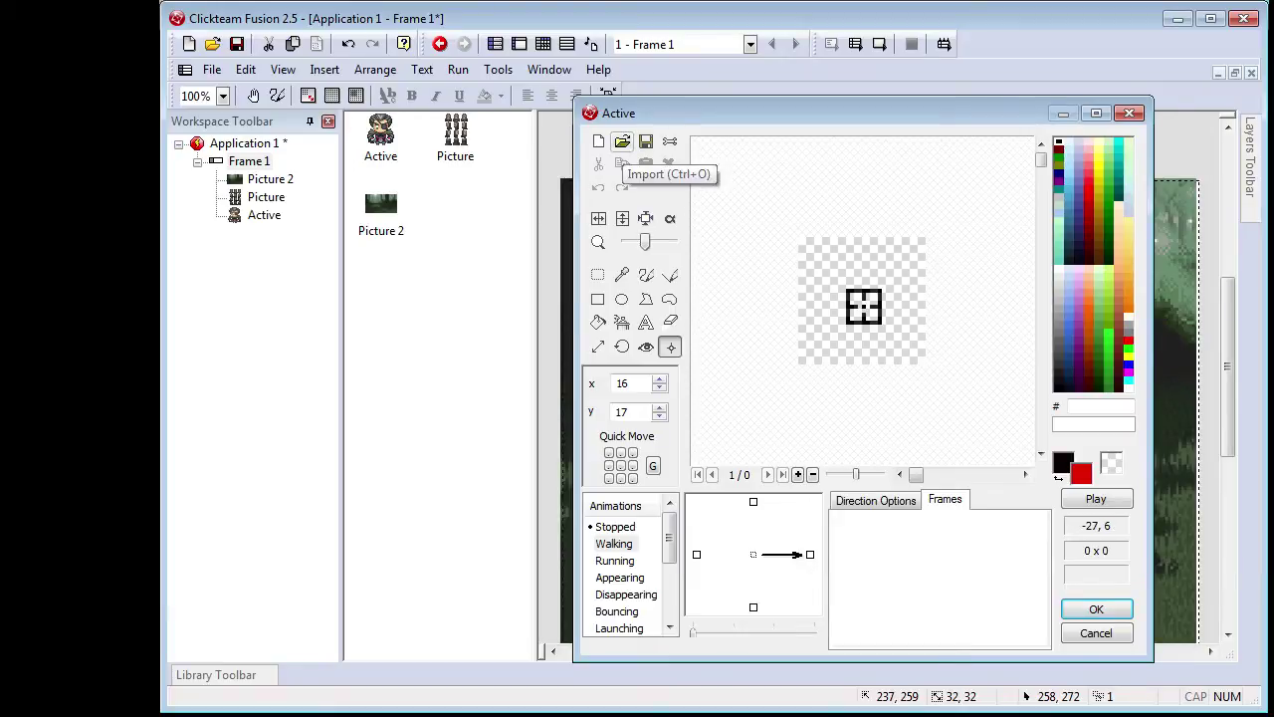
Choose $Mazer.png for import into the right-facing Walking animation and enable Import As Animation.
{"action": "left_click", "coordinate": [622, 141]}
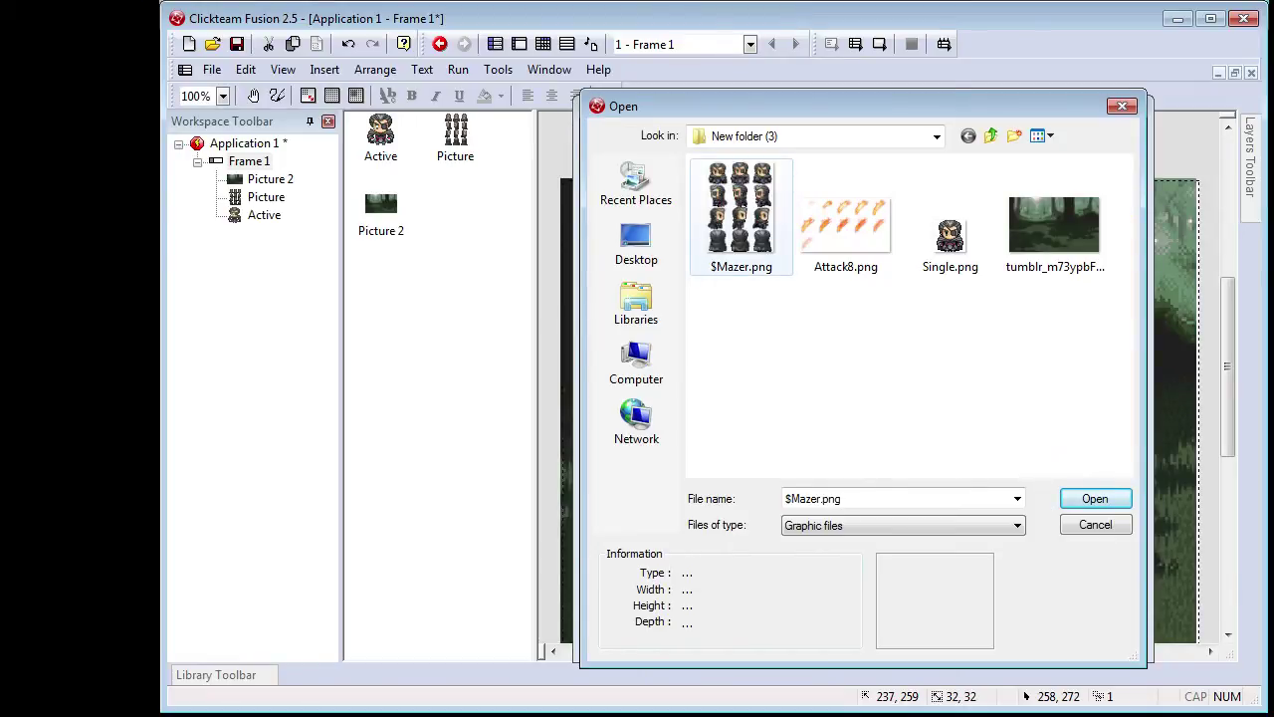
{"action": "double_click", "coordinate": [741, 216]}
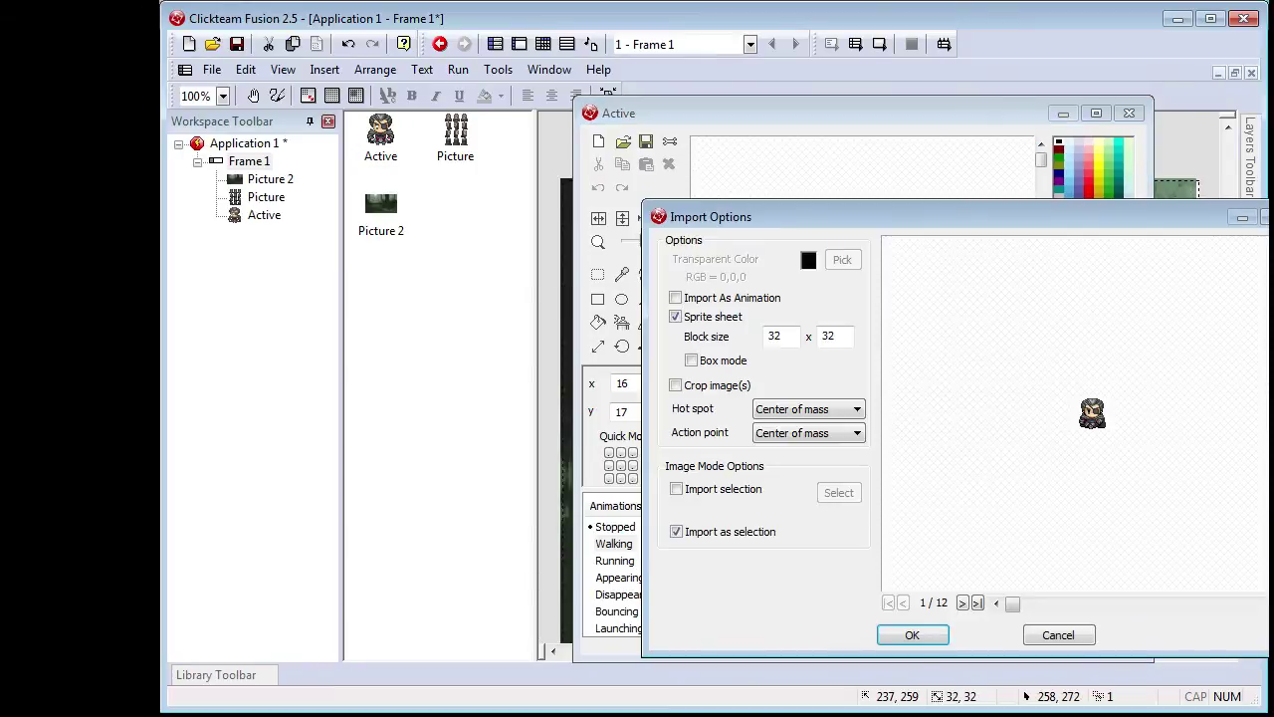
{"action": "left_click_drag", "start_coordinate": [946, 216], "coordinate": [822, 203]}
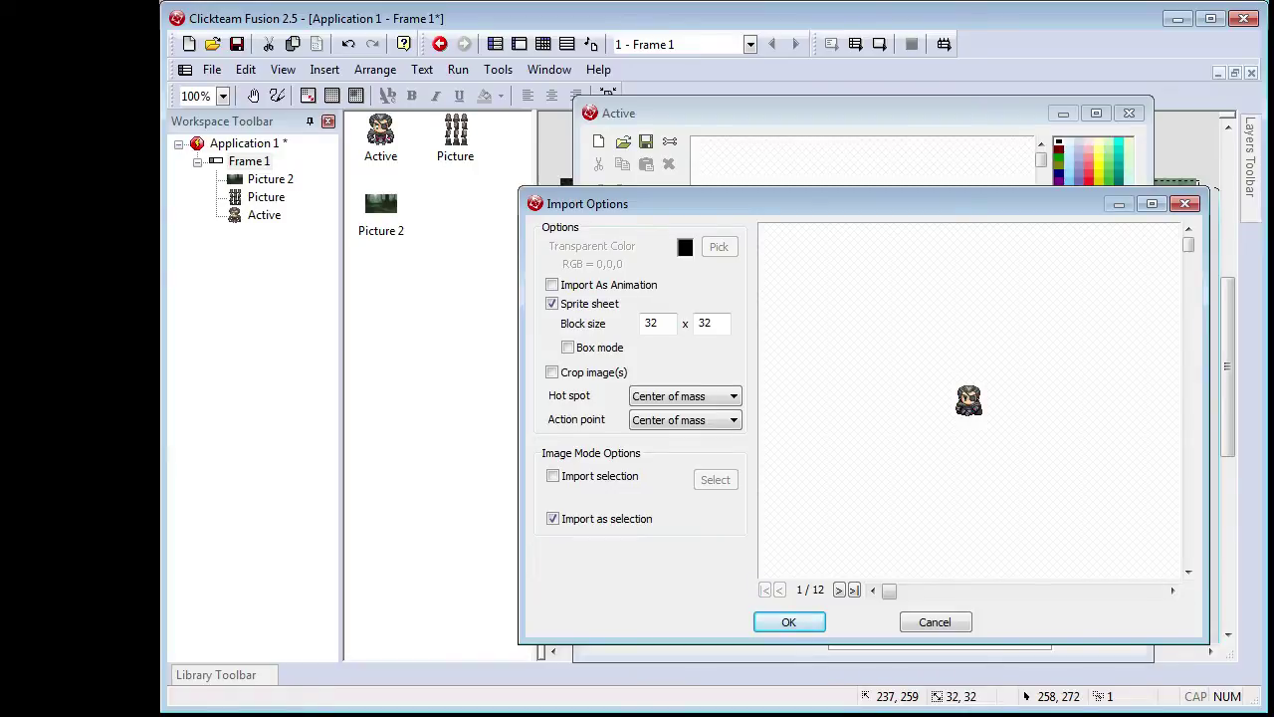
{"action": "left_click", "coordinate": [551, 285]}
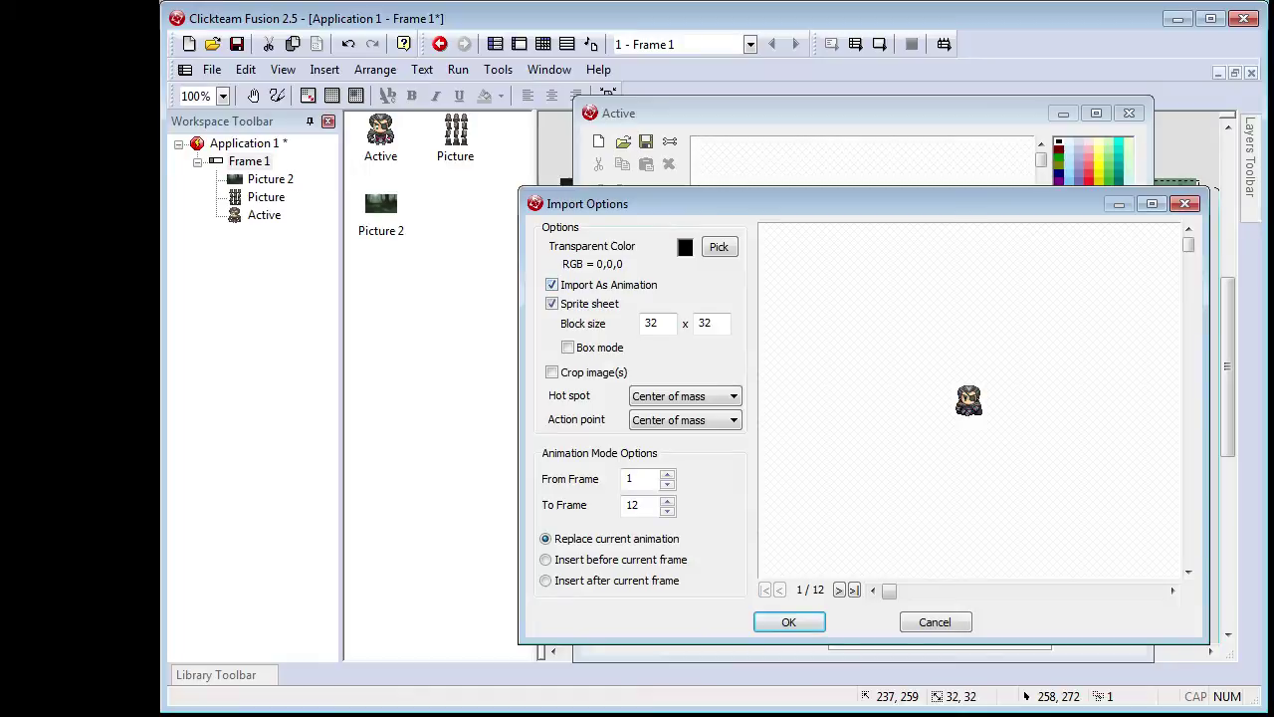
{"action": "left_click", "coordinate": [551, 285]}
{"action": "left_click", "coordinate": [552, 285]}
Preview the frames cut from the $Mazer.png sprite sheet through to the last one, and return to the first.
{"action": "left_click", "coordinate": [839, 589]}
{"action": "left_click", "coordinate": [839, 590]}
{"action": "left_click", "coordinate": [840, 589]}
{"action": "left_click", "coordinate": [839, 589]}
{"action": "left_click", "coordinate": [839, 589]}
{"action": "left_click", "coordinate": [839, 590]}
{"action": "left_click", "coordinate": [839, 590]}
{"action": "left_click", "coordinate": [839, 590]}
{"action": "left_click", "coordinate": [839, 589]}
{"action": "left_click", "coordinate": [839, 589]}
{"action": "left_click", "coordinate": [840, 590]}
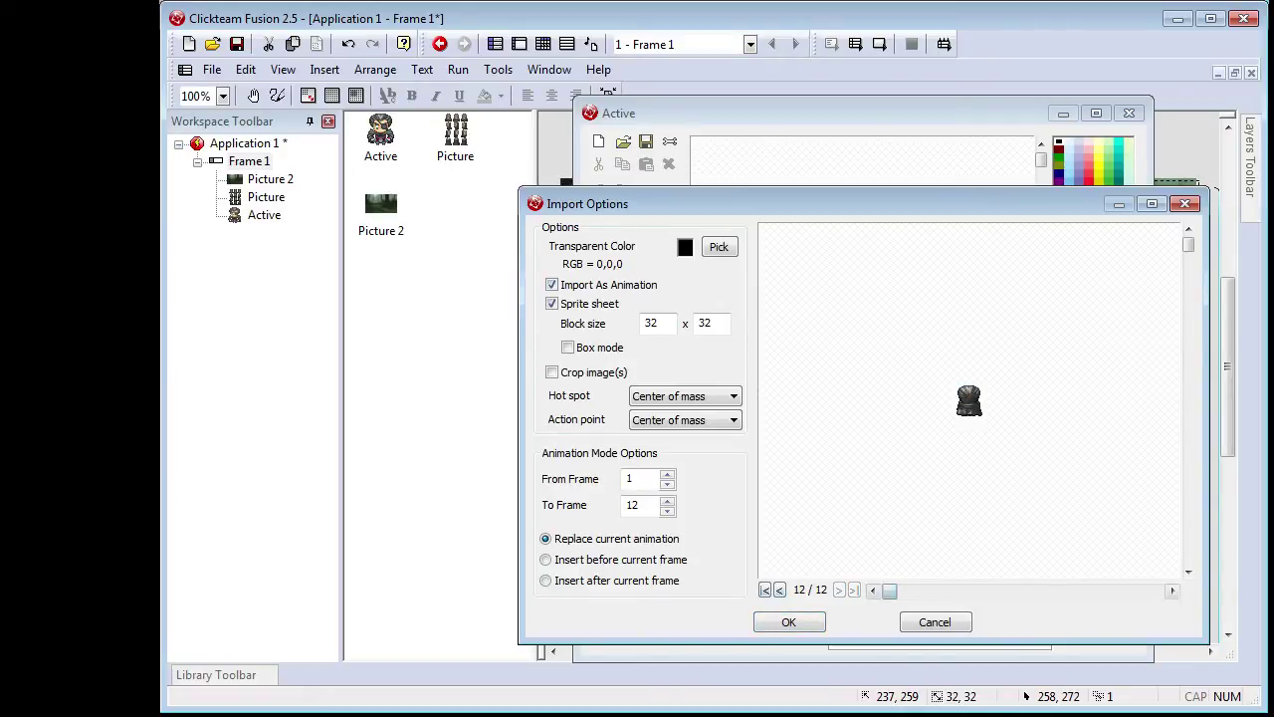
{"action": "left_click", "coordinate": [765, 590]}
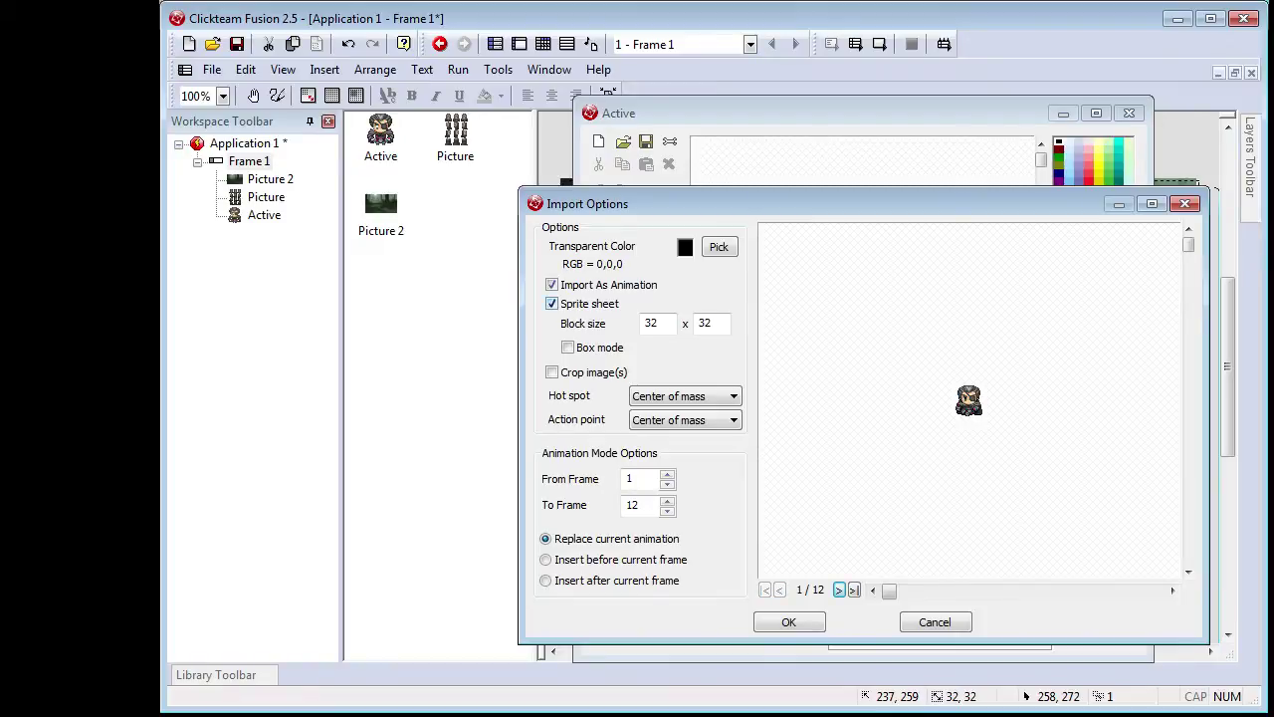
Try the import without the sprite sheet option and with 64 x 64 and 128 x 128 blocks, and restore the 32 x 32 block size.
{"action": "left_click", "coordinate": [552, 303]}
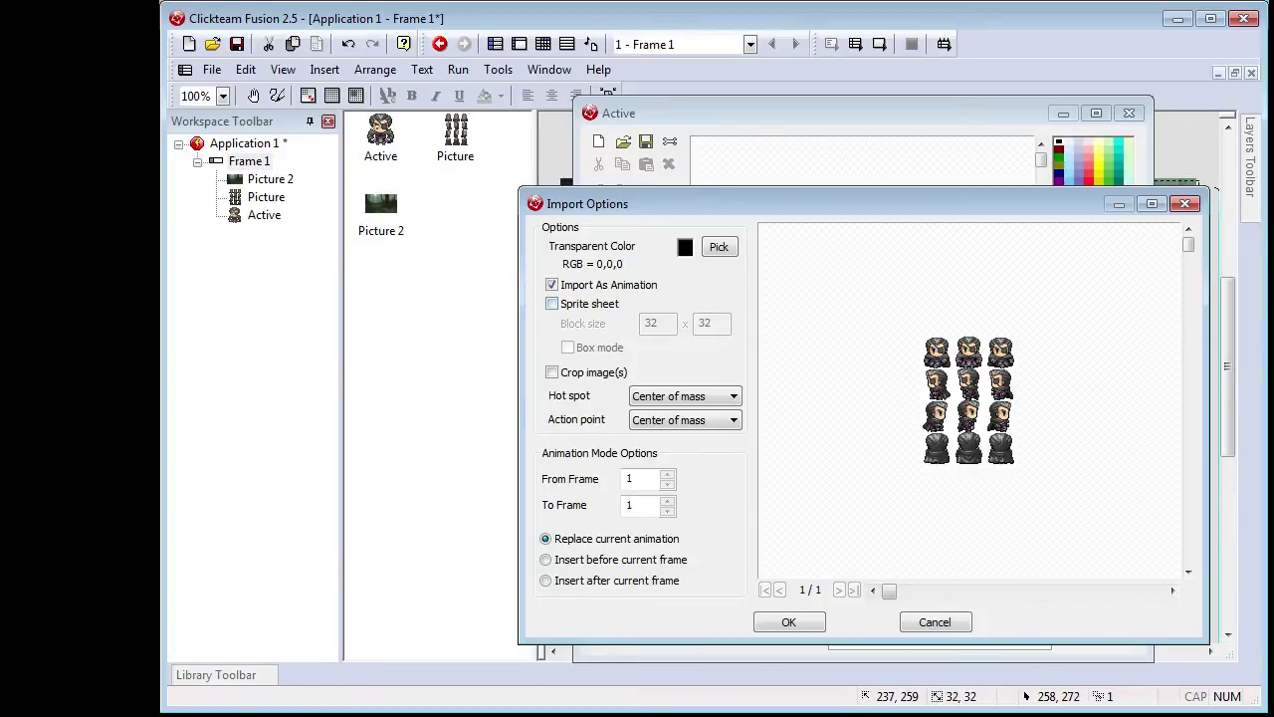
{"action": "left_click", "coordinate": [552, 304]}
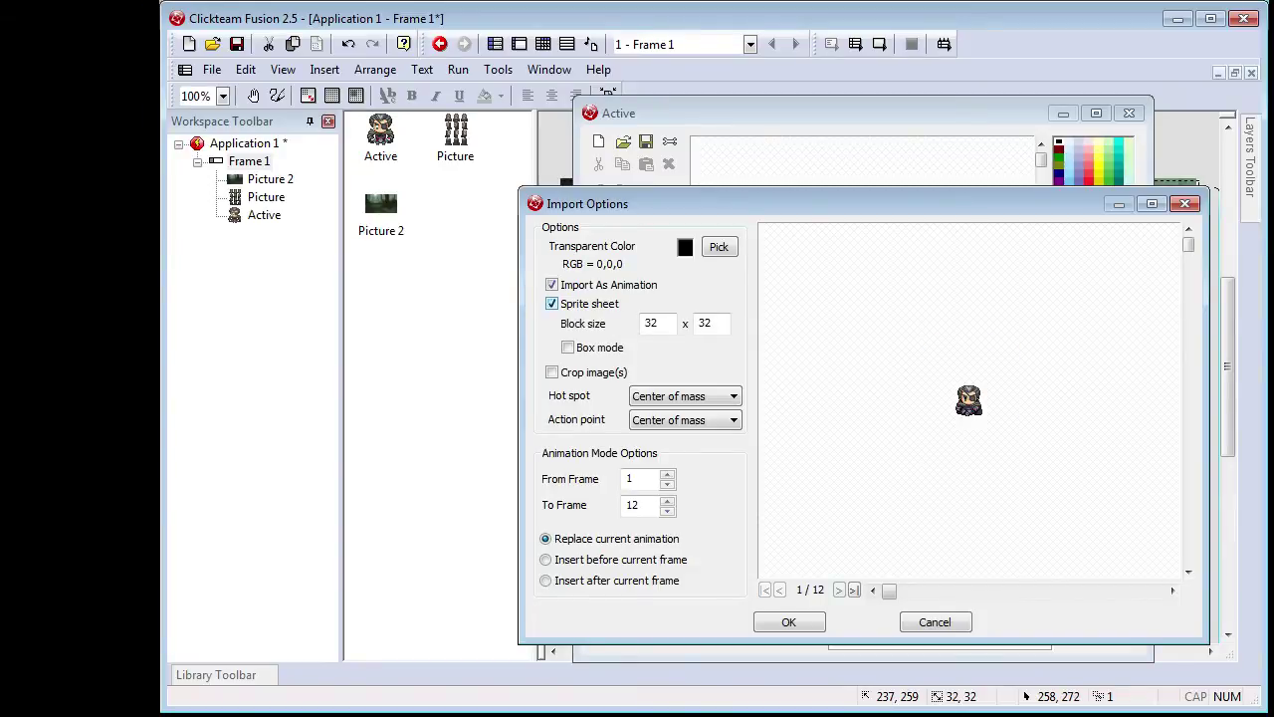
{"action": "double_click", "coordinate": [655, 323]}
{"action": "type", "text": "64"}
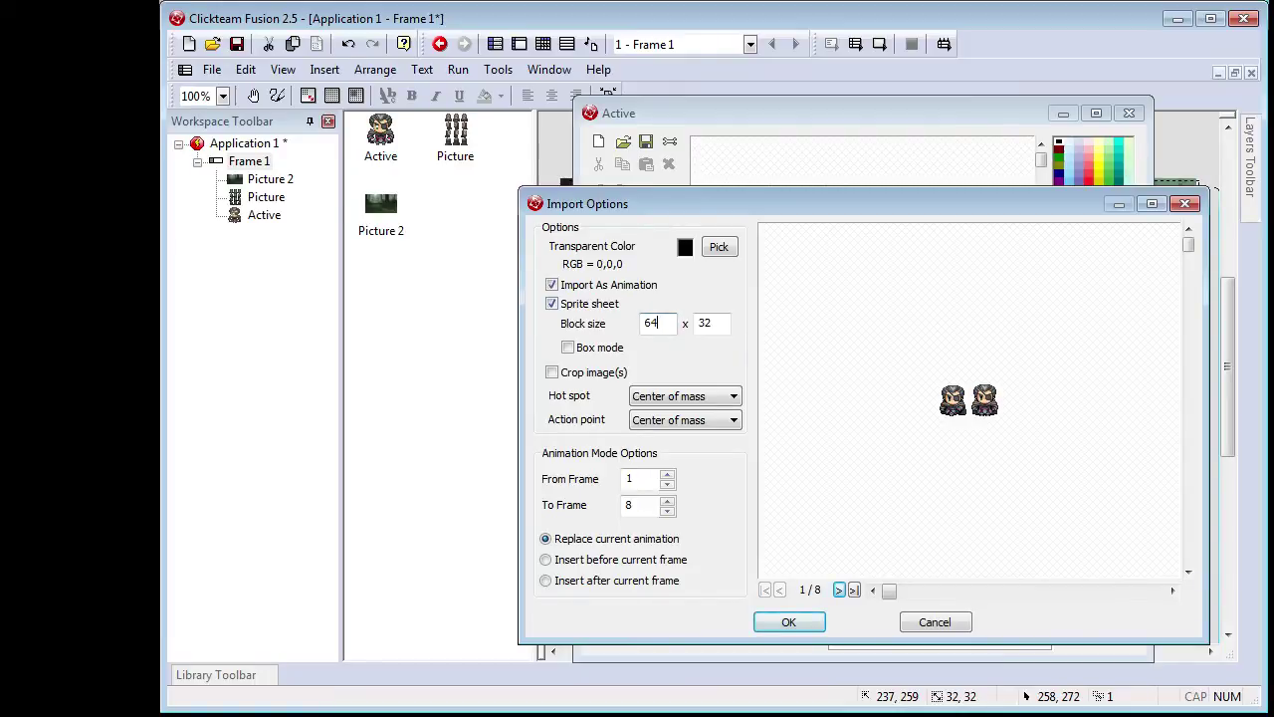
{"action": "key", "text": "Tab"}
{"action": "type", "text": "64"}
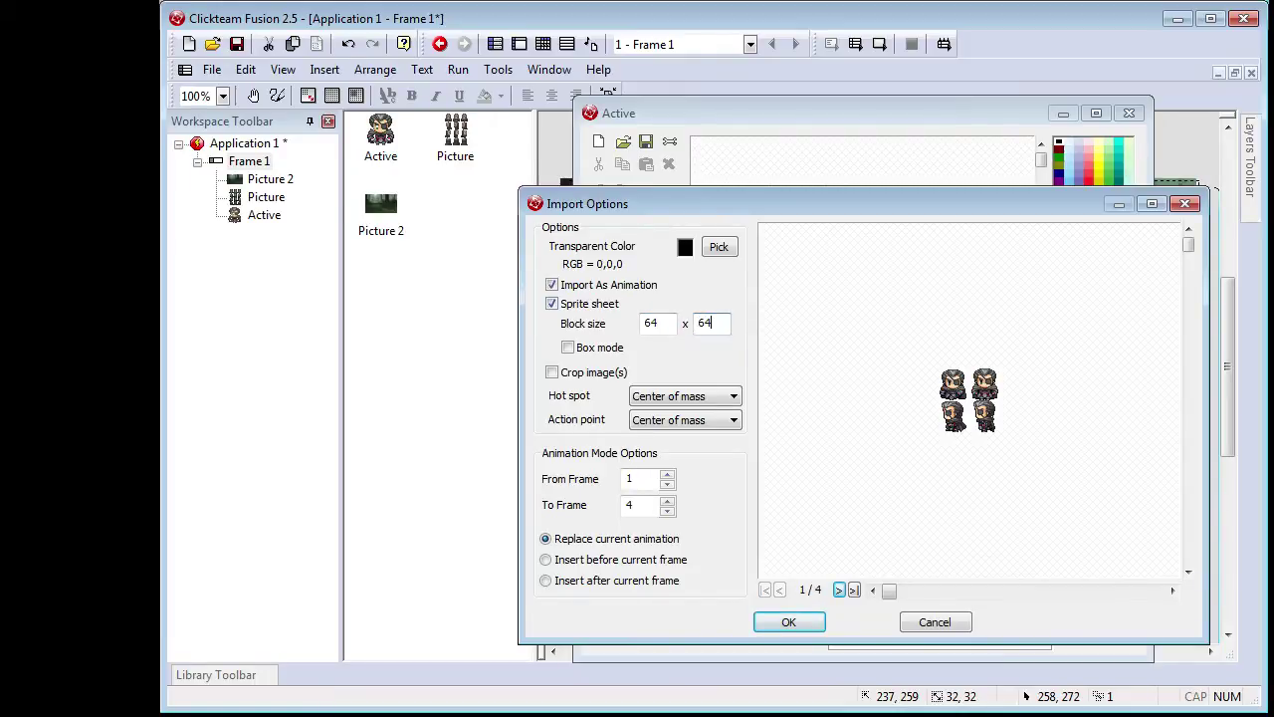
{"action": "double_click", "coordinate": [652, 323]}
{"action": "type", "text": "128"}
{"action": "key", "text": "Tab"}
{"action": "type", "text": "128"}
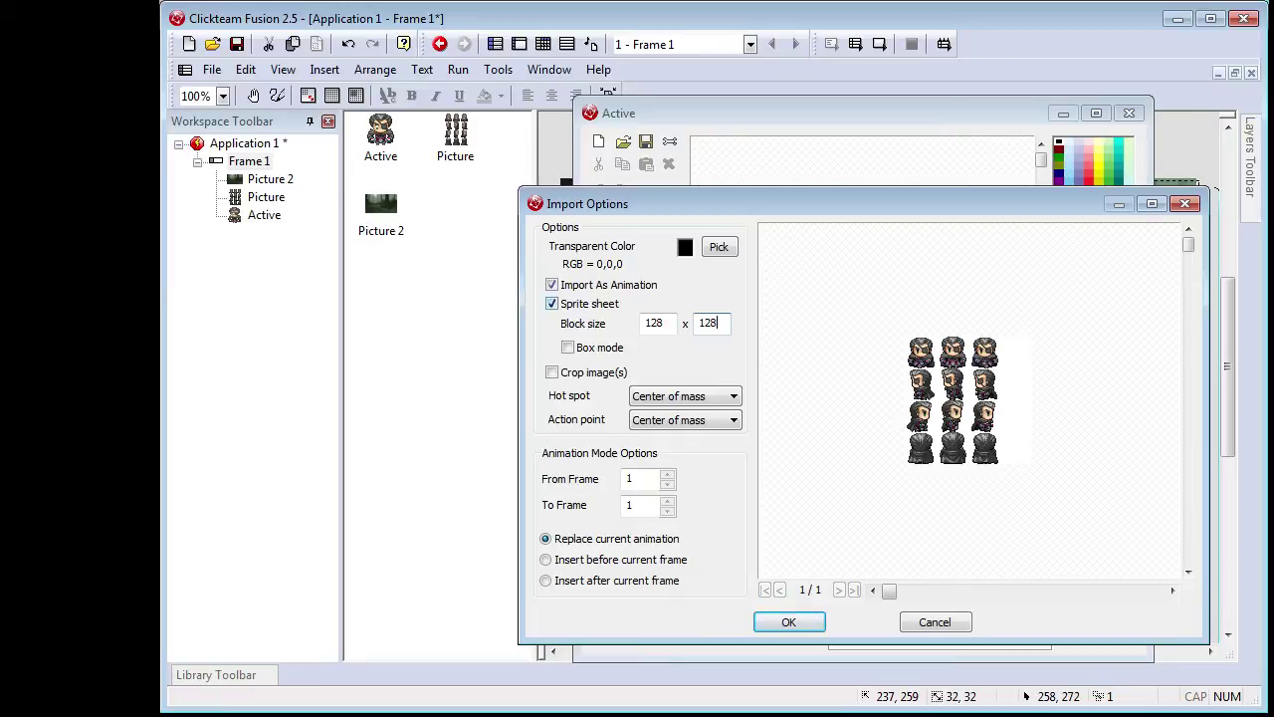
{"action": "key", "text": "shift+Tab"}
{"action": "type", "text": "32"}
{"action": "key", "text": "Tab"}
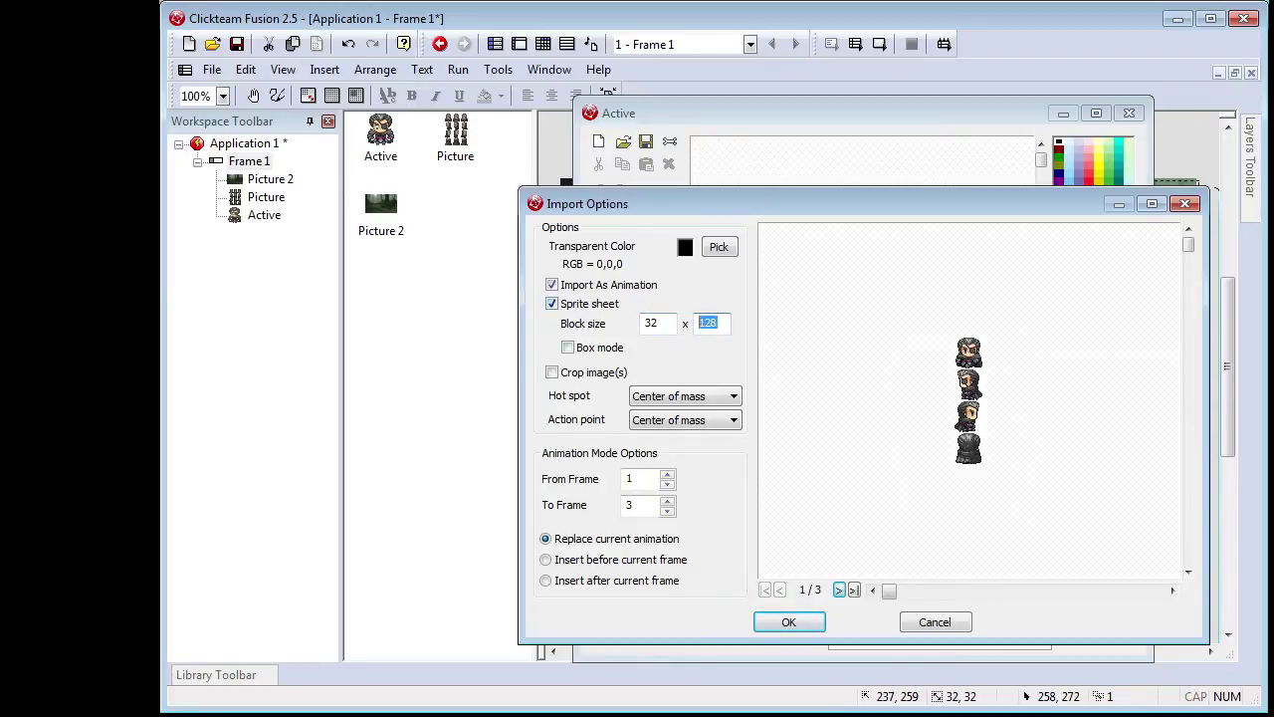
{"action": "type", "text": "32"}
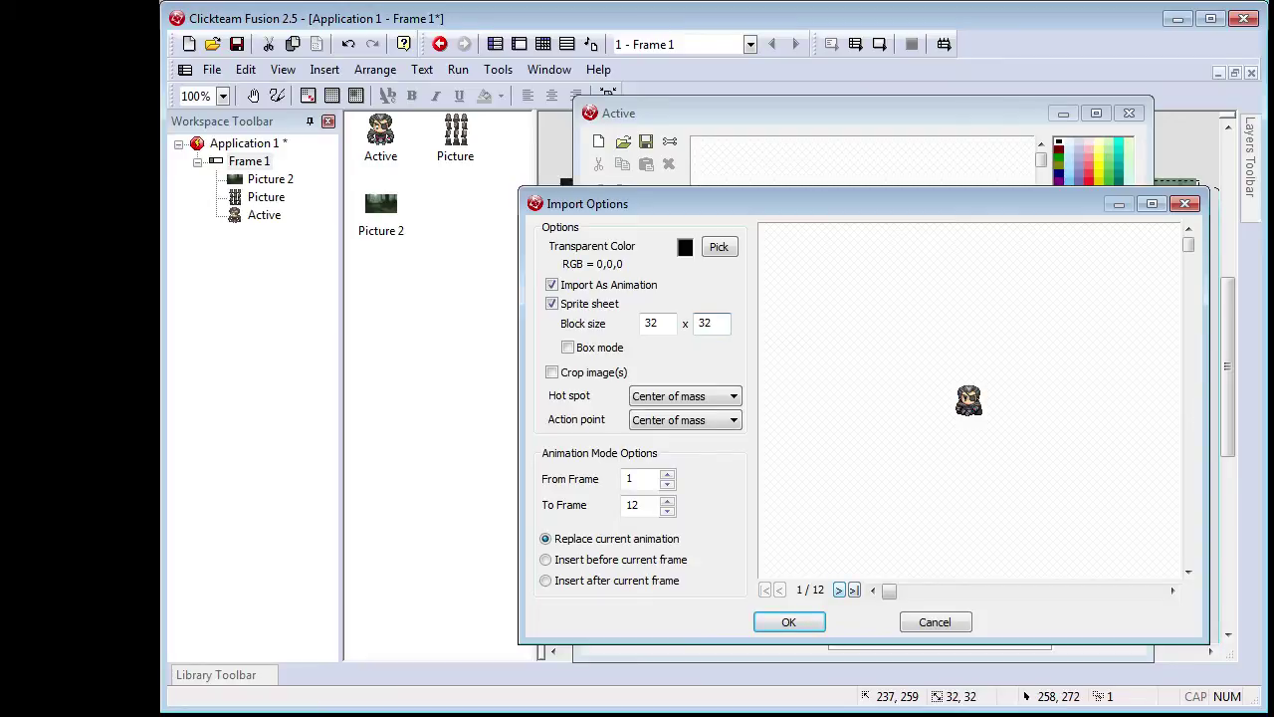
Locate the right-facing walk sprites in the sheet and limit the import to frames 7 through 9.
{"action": "left_click", "coordinate": [840, 589]}
{"action": "left_click", "coordinate": [839, 589]}
{"action": "left_click", "coordinate": [839, 589]}
{"action": "left_click", "coordinate": [840, 590]}
{"action": "left_click", "coordinate": [840, 590]}
{"action": "left_click", "coordinate": [840, 590]}
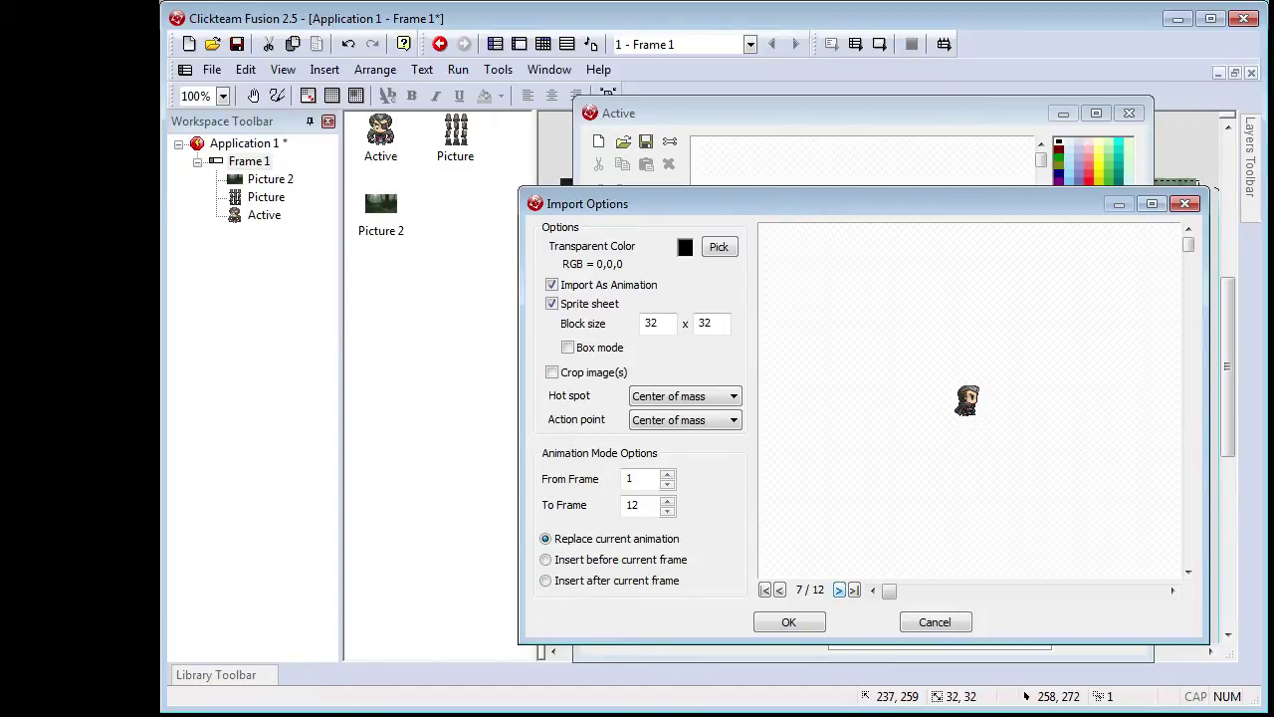
{"action": "left_click", "coordinate": [840, 589]}
{"action": "left_click", "coordinate": [839, 589]}
{"action": "double_click", "coordinate": [629, 478]}
{"action": "type", "text": "7"}
{"action": "key", "text": "Tab"}
{"action": "type", "text": "9"}
Compare the insert options and import the chosen frames with Replace current animation.
{"action": "left_click", "coordinate": [546, 560]}
{"action": "left_click", "coordinate": [545, 581]}
{"action": "left_click", "coordinate": [546, 539]}
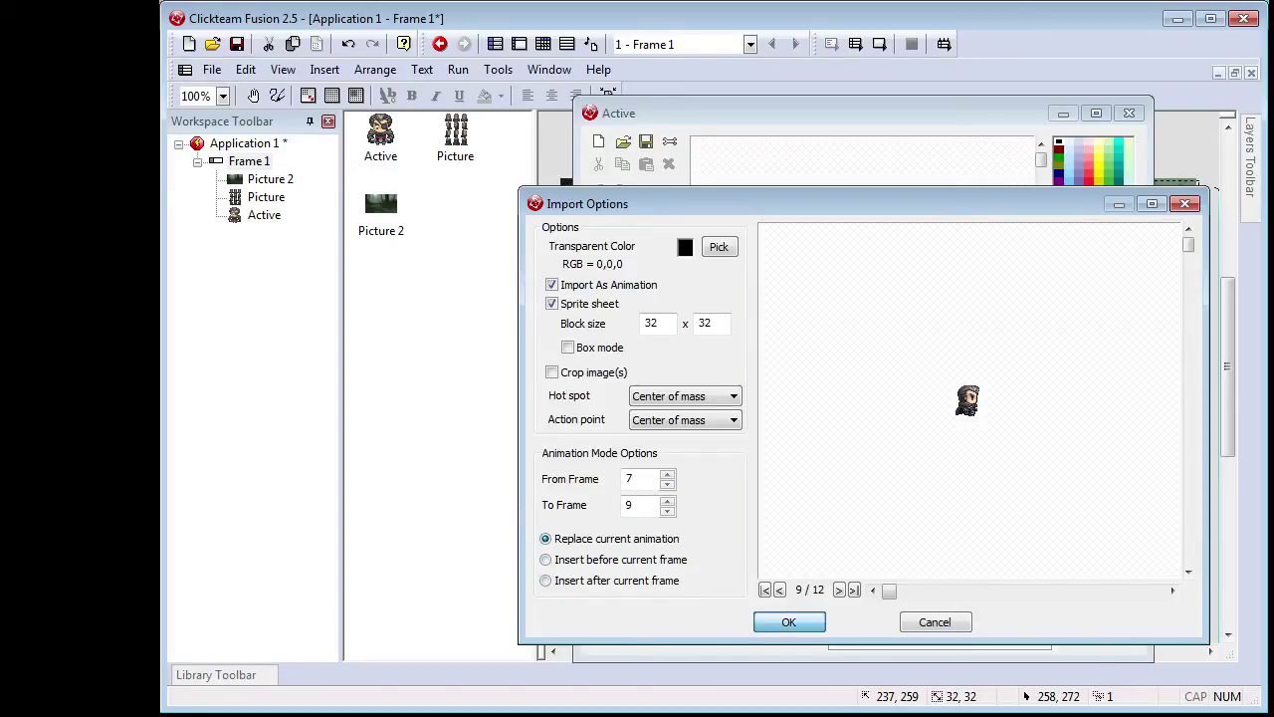
{"action": "key", "text": "Return"}
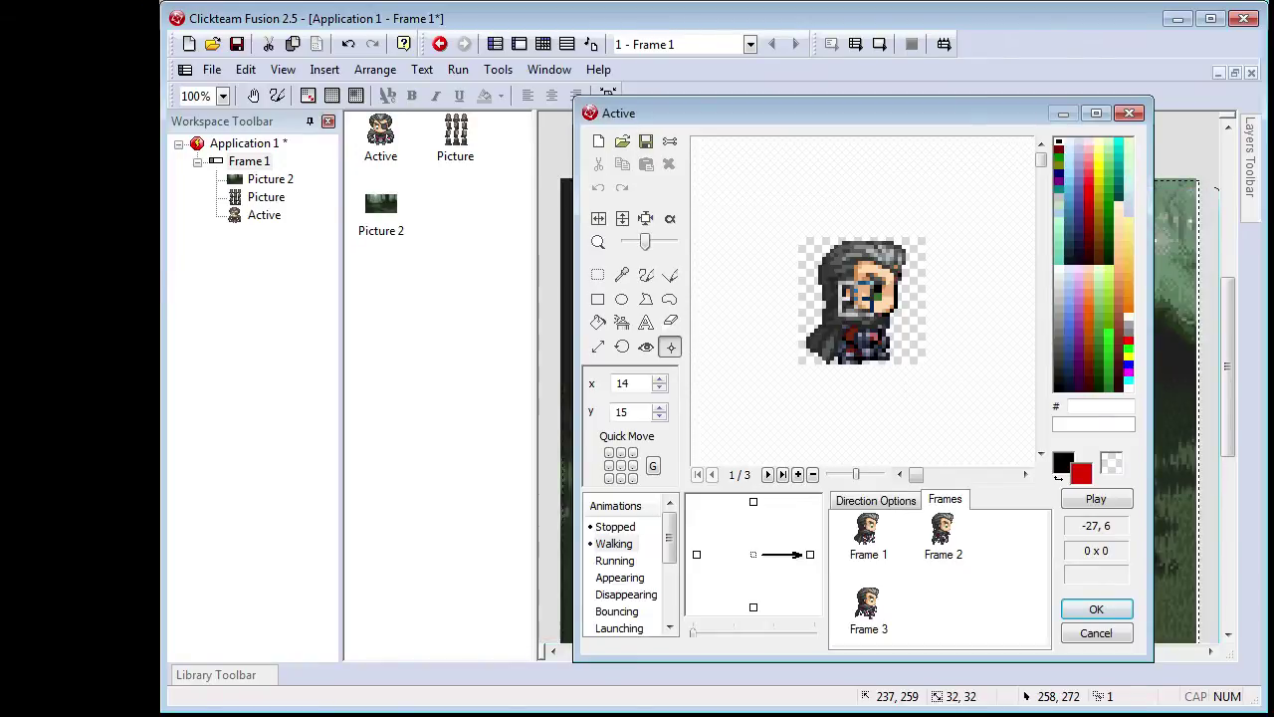
Examine the imported right-facing walking frames one after another.
{"action": "left_click", "coordinate": [869, 535]}
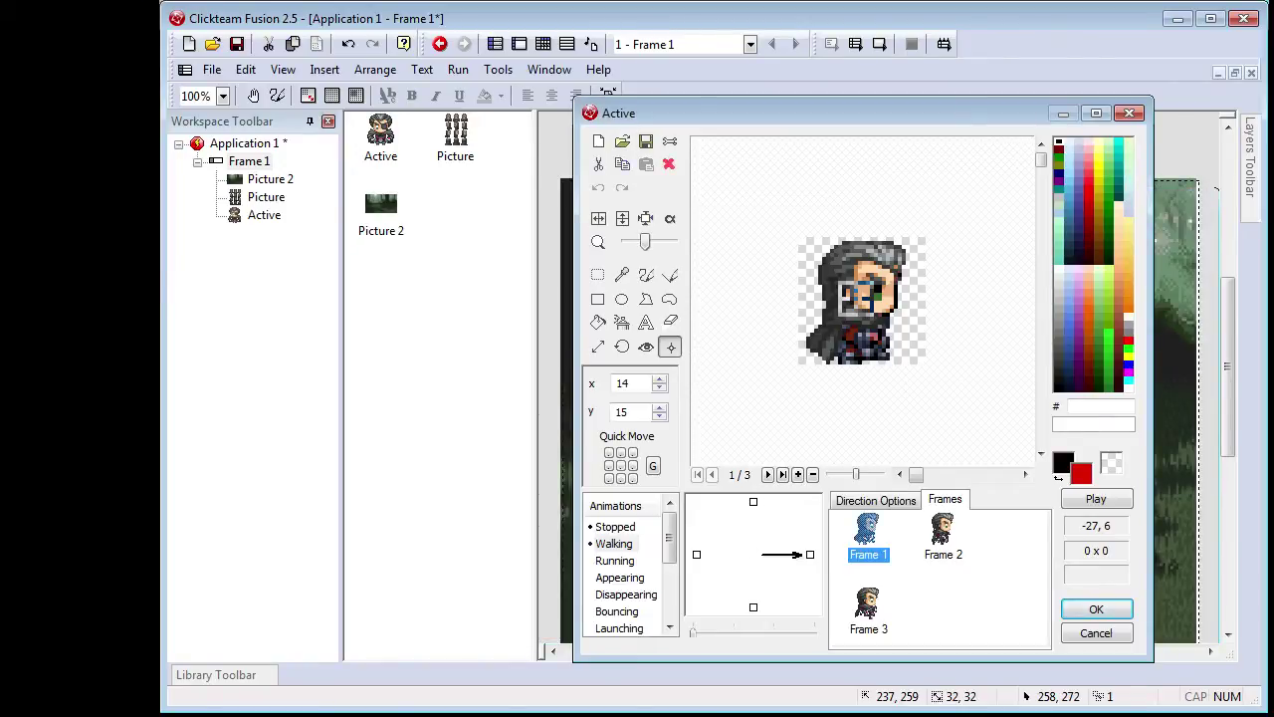
{"action": "left_click", "coordinate": [943, 536]}
{"action": "left_click", "coordinate": [868, 611]}
{"action": "left_click", "coordinate": [868, 536]}
{"action": "left_click", "coordinate": [943, 536]}
{"action": "key", "text": "Right"}
{"action": "key", "text": "Right"}
{"action": "key", "text": "Right"}
{"action": "key", "text": "Right"}
{"action": "key", "text": "Right"}
Play the right-facing Walking animation as a preview, and accept the changes to the Active object.
{"action": "left_click", "coordinate": [1095, 498]}
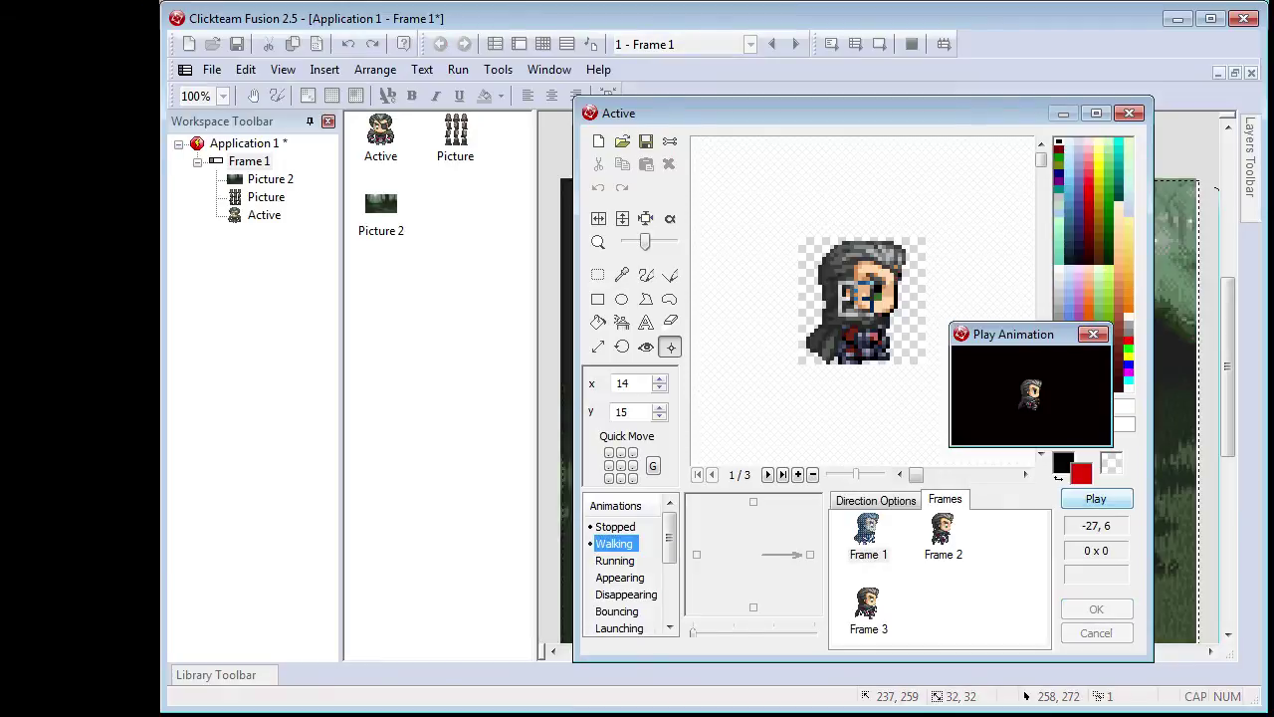
{"action": "left_click", "coordinate": [1094, 333]}
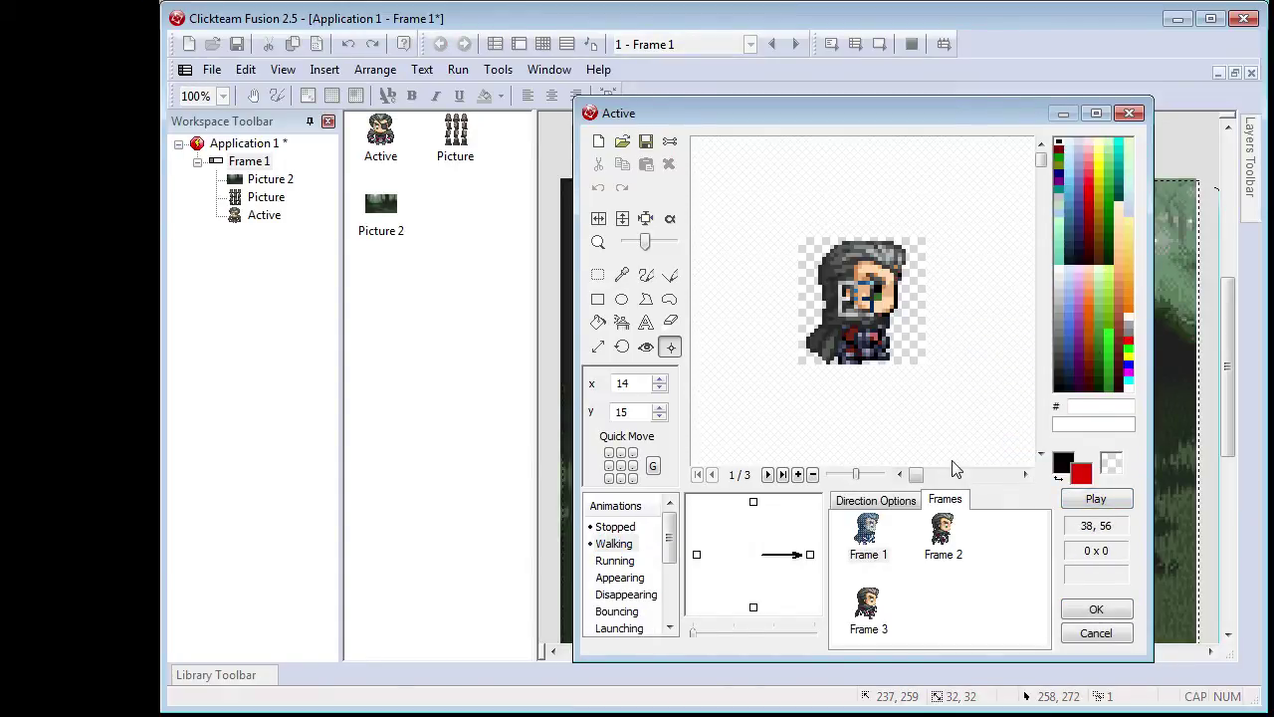
{"action": "left_click", "coordinate": [1078, 610]}
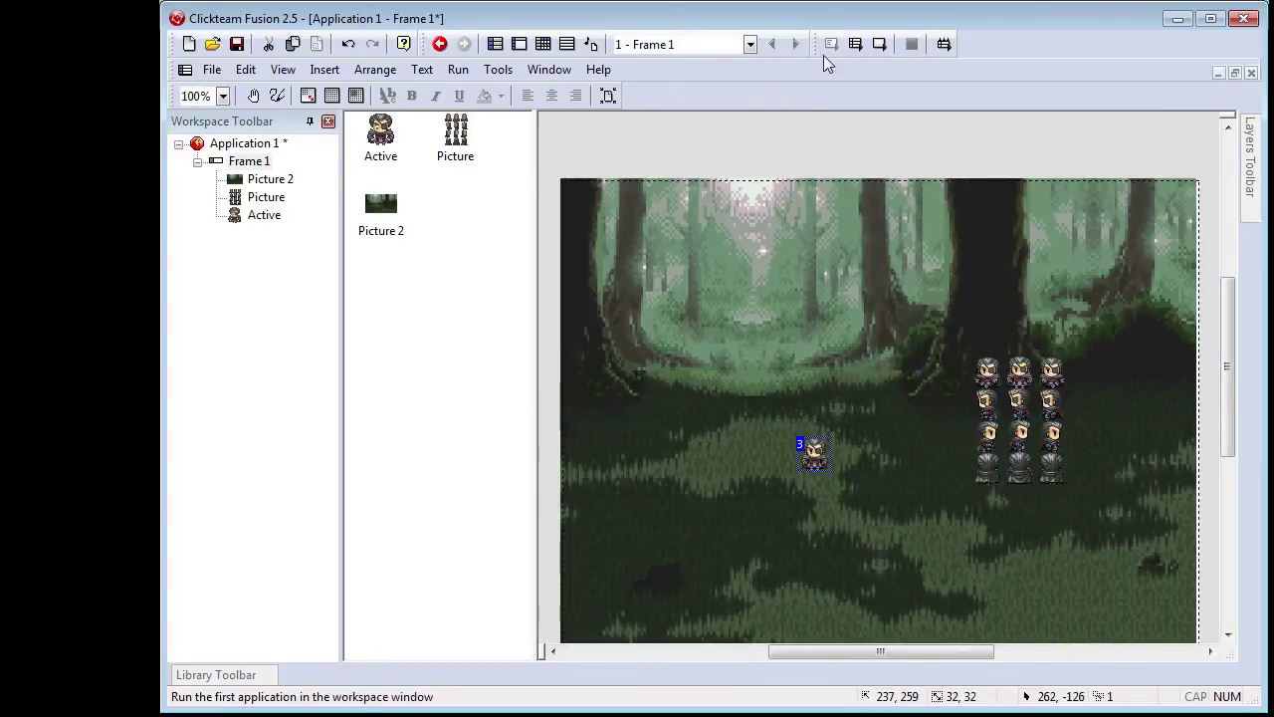
Run the current frame to test the character, and check the Active object's animation editor again.
{"action": "left_click", "coordinate": [878, 45]}
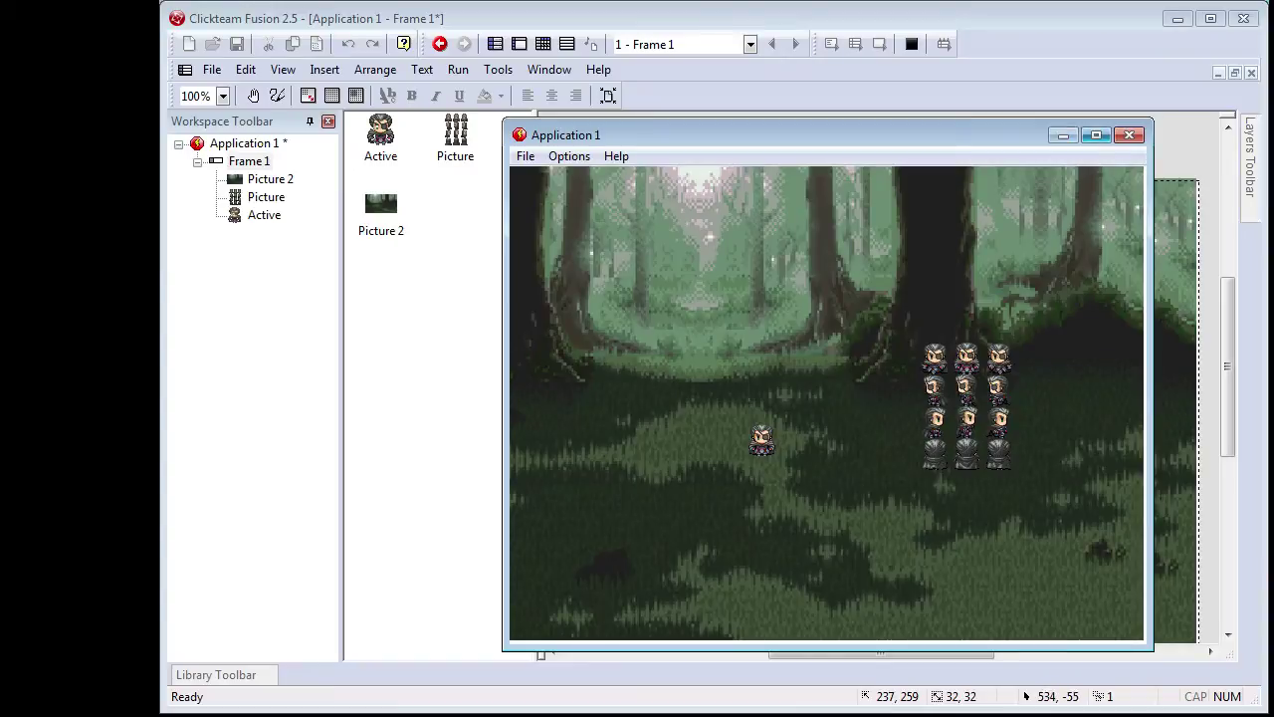
{"action": "left_click", "coordinate": [1129, 134]}
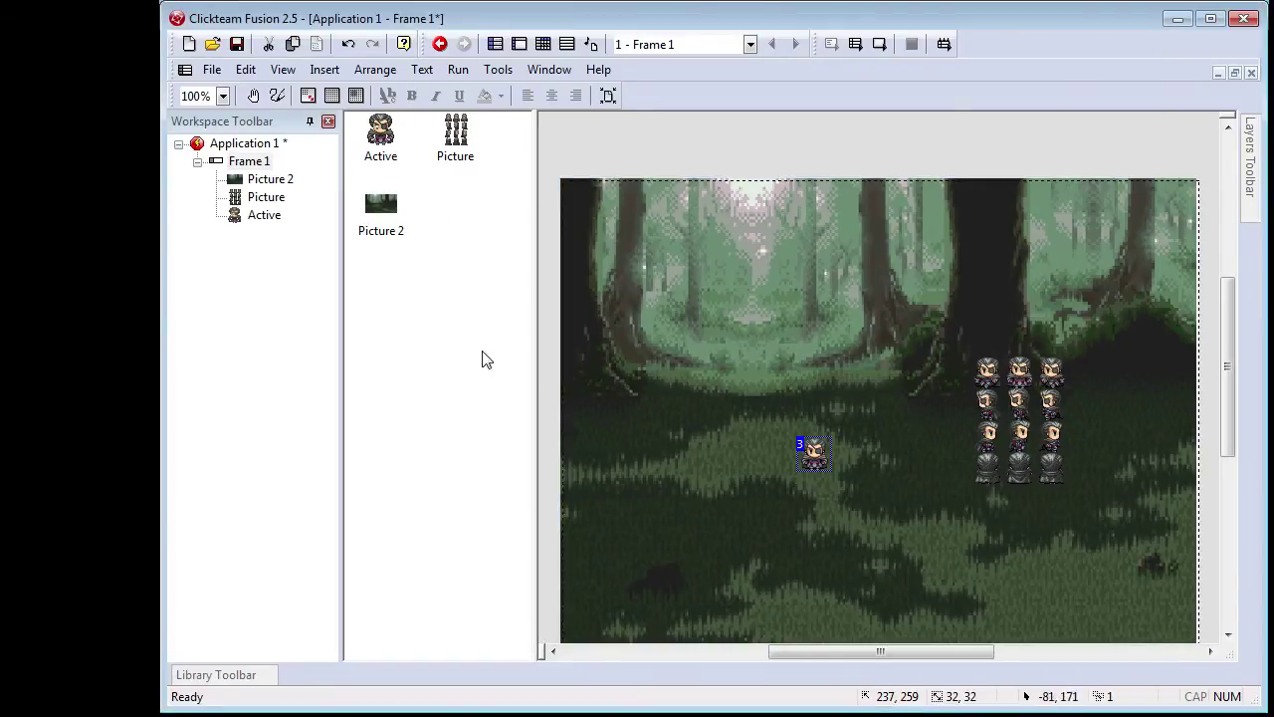
{"action": "double_click", "coordinate": [822, 456]}
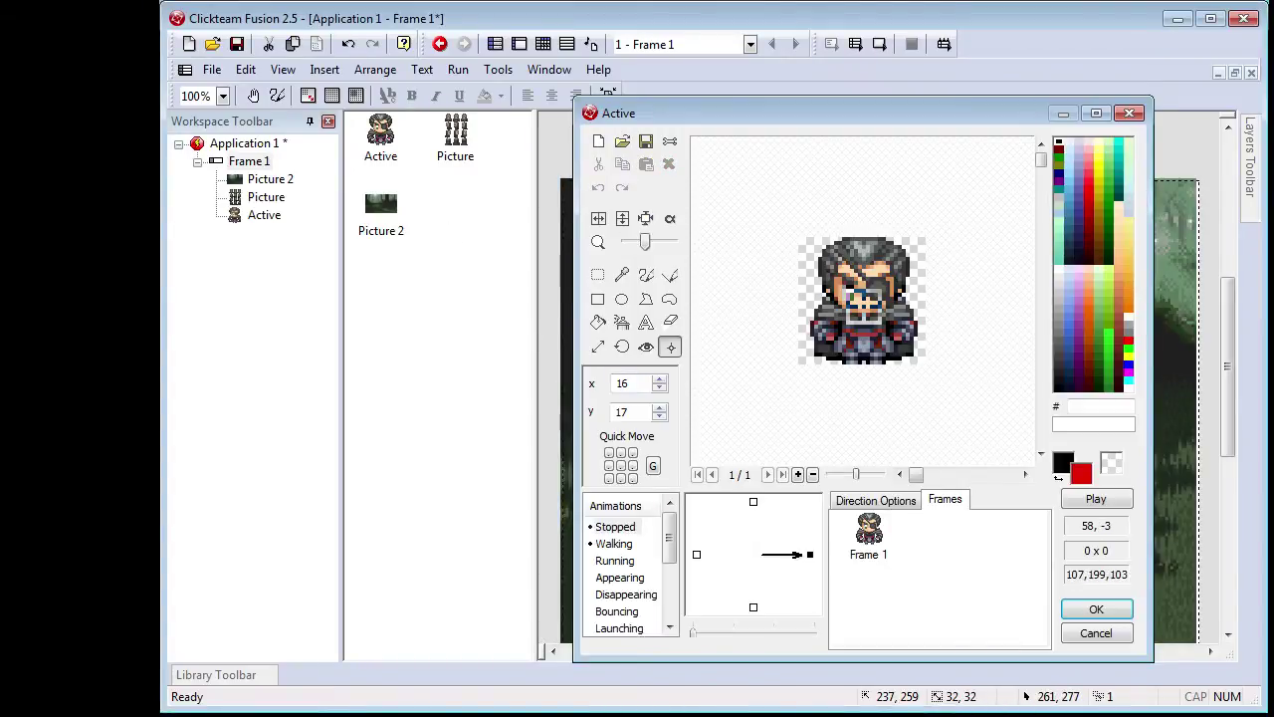
{"action": "left_click", "coordinate": [1129, 112]}
Set the Active object's movement type to Eight Directions in its properties.
{"action": "right_click", "coordinate": [810, 458]}
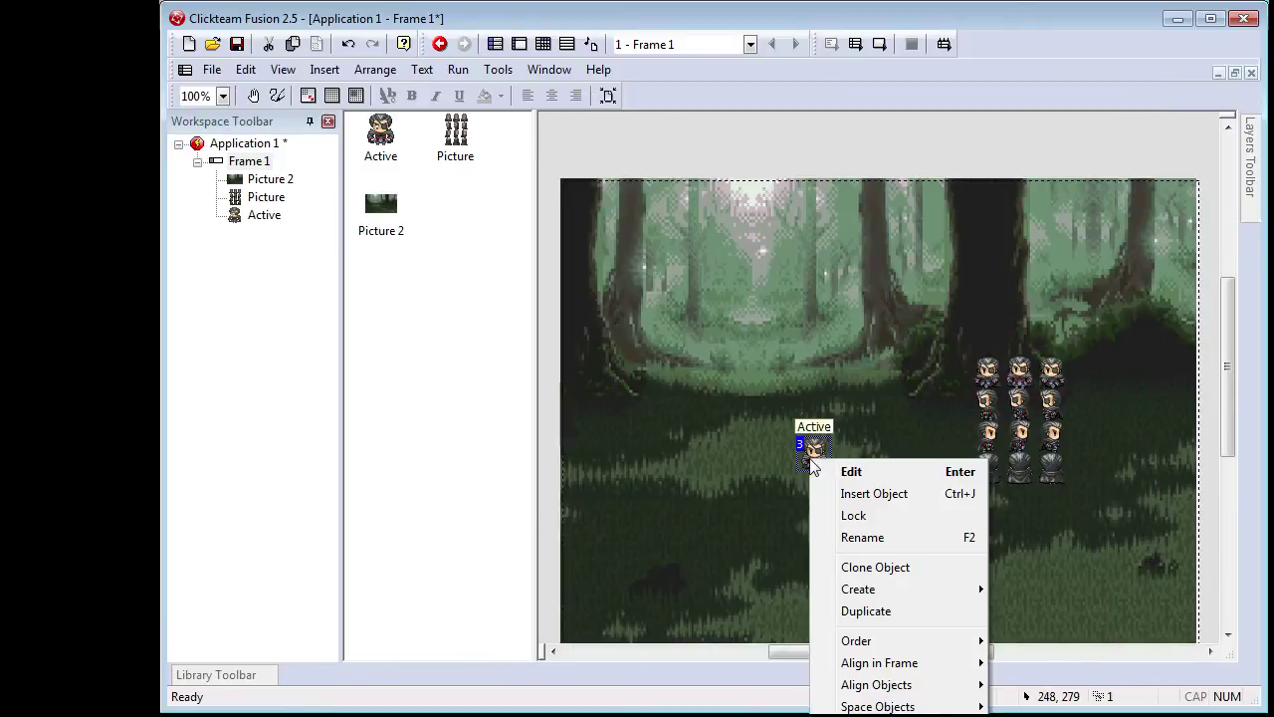
{"action": "left_click", "coordinate": [858, 715]}
{"action": "left_click_drag", "start_coordinate": [387, 447], "coordinate": [661, 297]}
{"action": "left_click", "coordinate": [480, 317]}
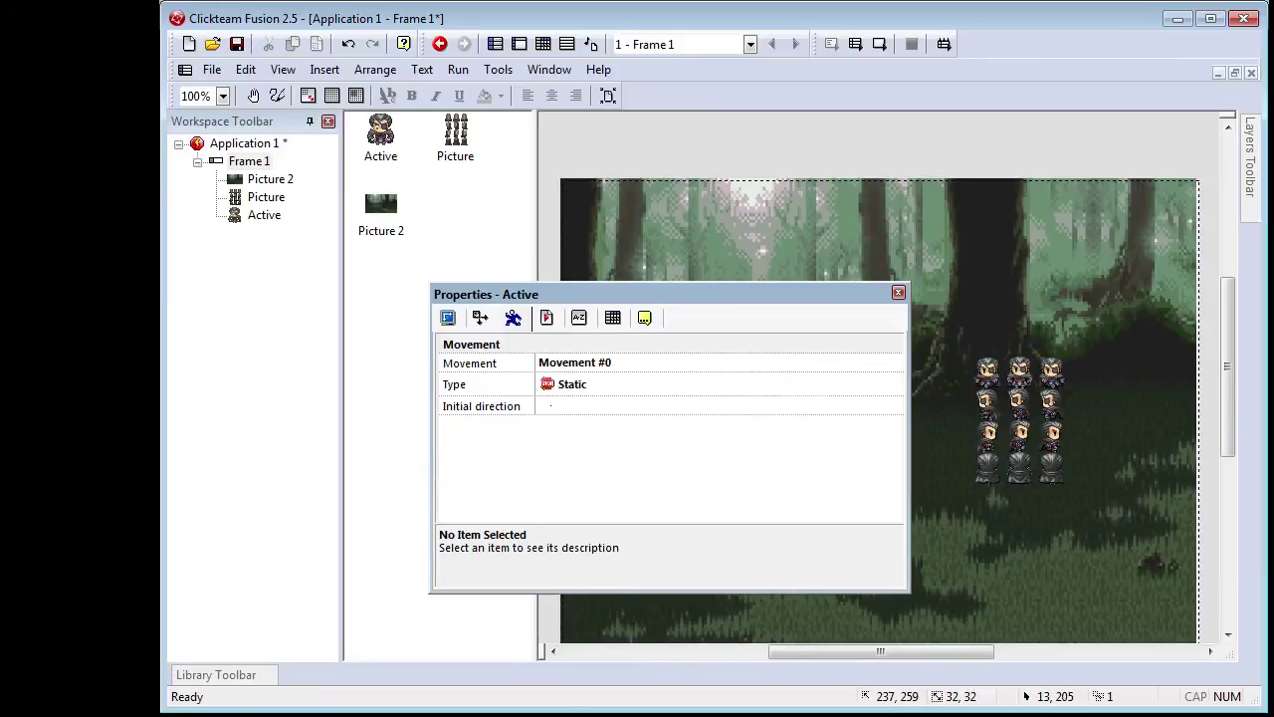
{"action": "left_click", "coordinate": [717, 385]}
{"action": "left_click", "coordinate": [602, 495]}
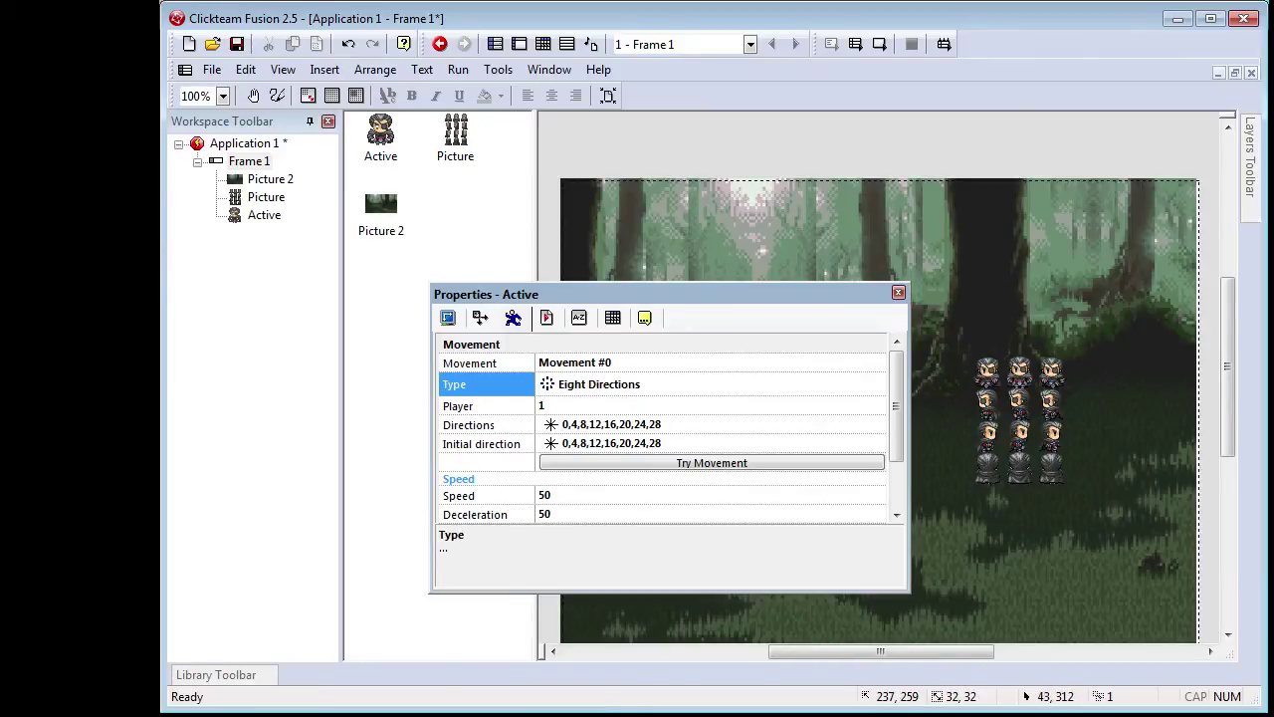
{"action": "left_click", "coordinate": [898, 292]}
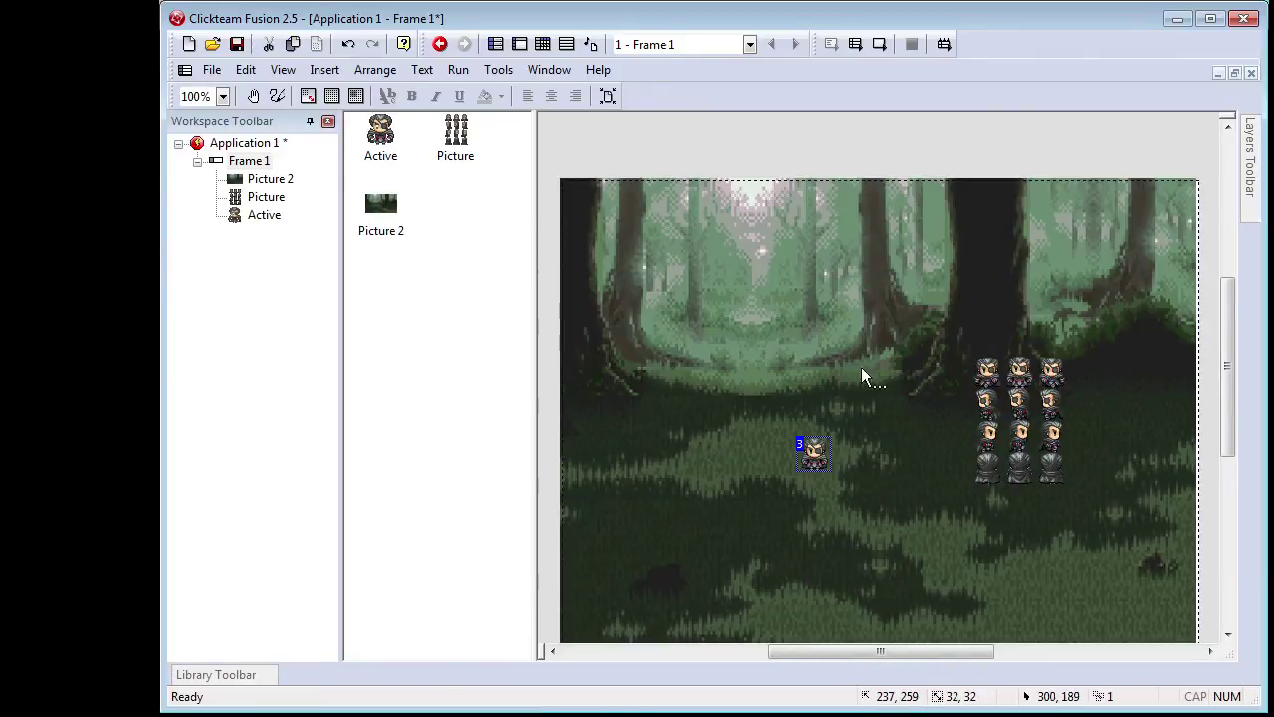
Run the current frame and walk the character right, left, up and down to test its movement and walking animation.
{"action": "left_click", "coordinate": [838, 403]}
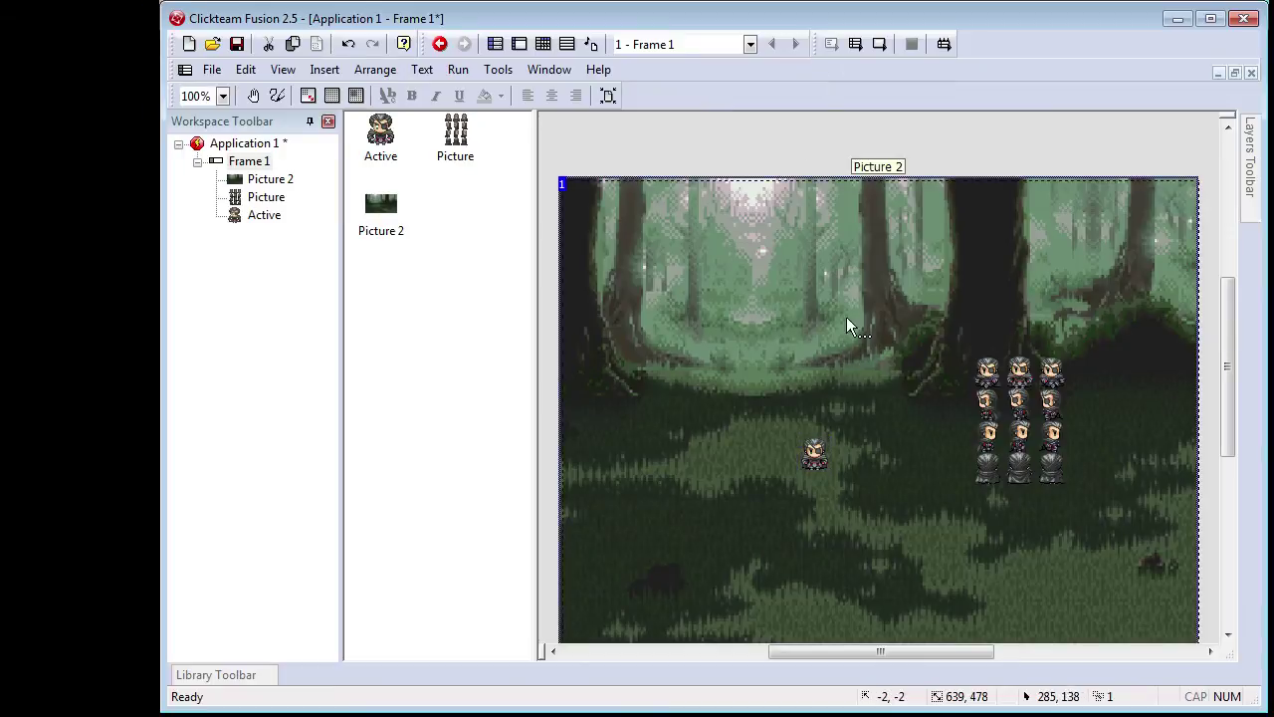
{"action": "left_click", "coordinate": [880, 44]}
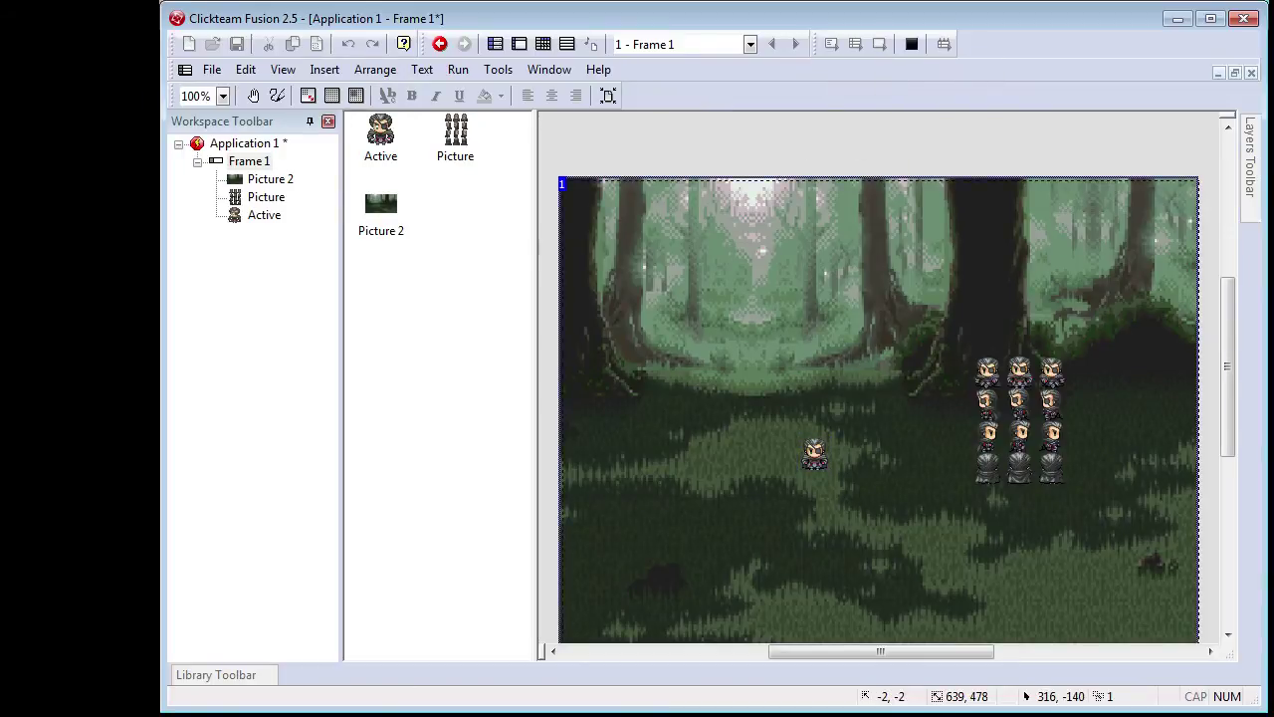
{"action": "key", "text": "Right"}
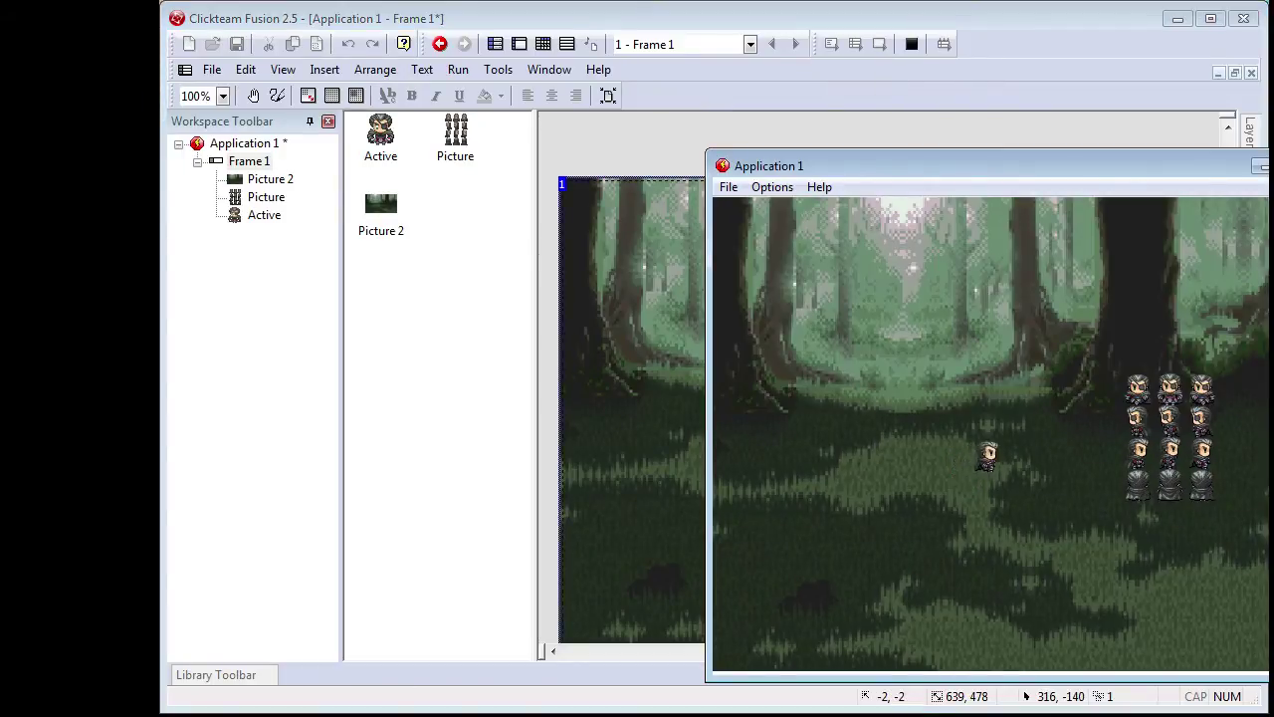
{"action": "key", "text": "Left"}
{"action": "key", "text": "Up"}
{"action": "key", "text": "Right"}
{"action": "key", "text": "Down"}
{"action": "key", "text": "Up"}
{"action": "key", "text": "Right"}
{"action": "key", "text": "Left"}
{"action": "key", "text": "Right"}
{"action": "key", "text": "Left"}
{"action": "key", "text": "Right"}
{"action": "key", "text": "Right"}
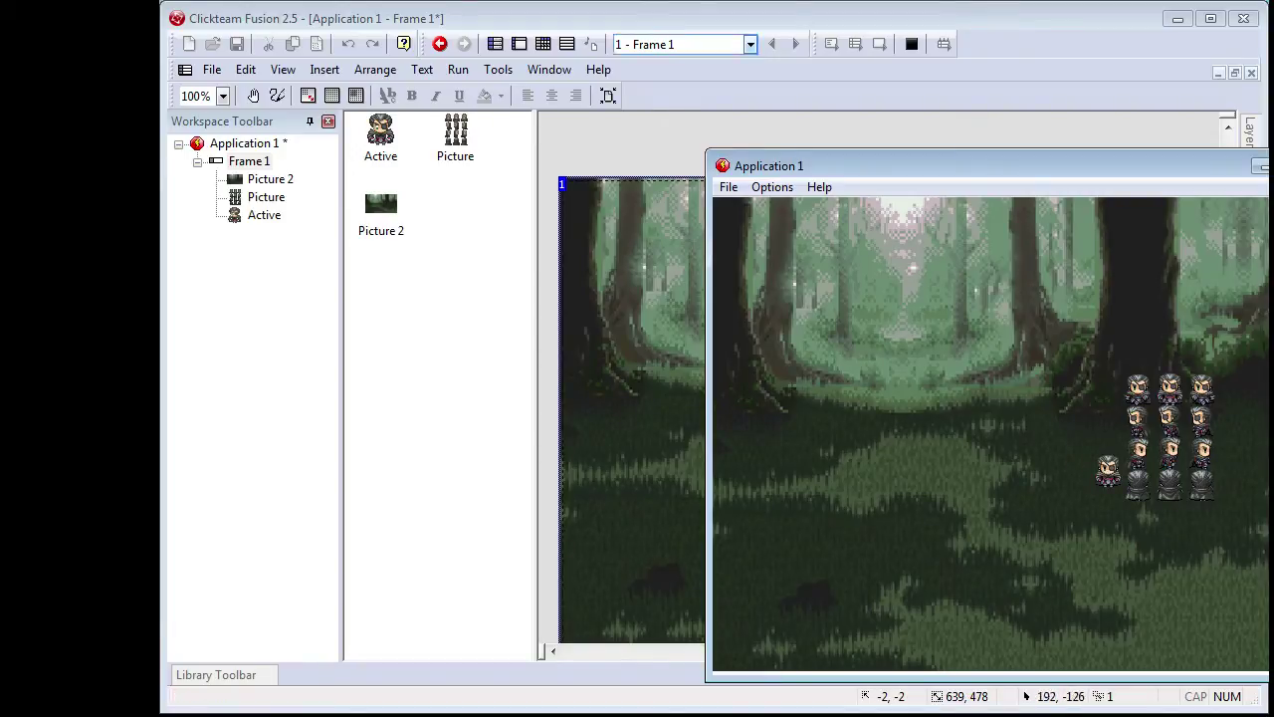
{"action": "left_click_drag", "start_coordinate": [990, 166], "coordinate": [970, 225]}
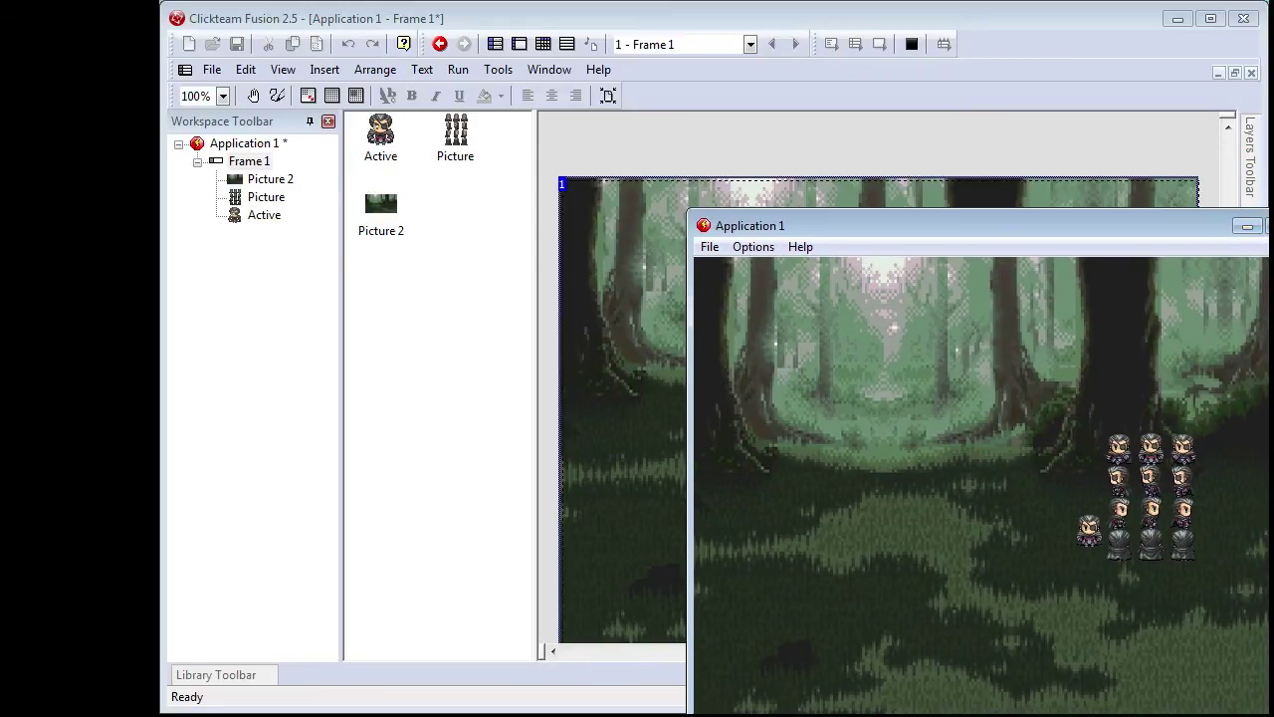
End the test run, turn on Loop for the Active object's right-facing Walking animation and play it as a preview.
{"action": "left_click", "coordinate": [1273, 226]}
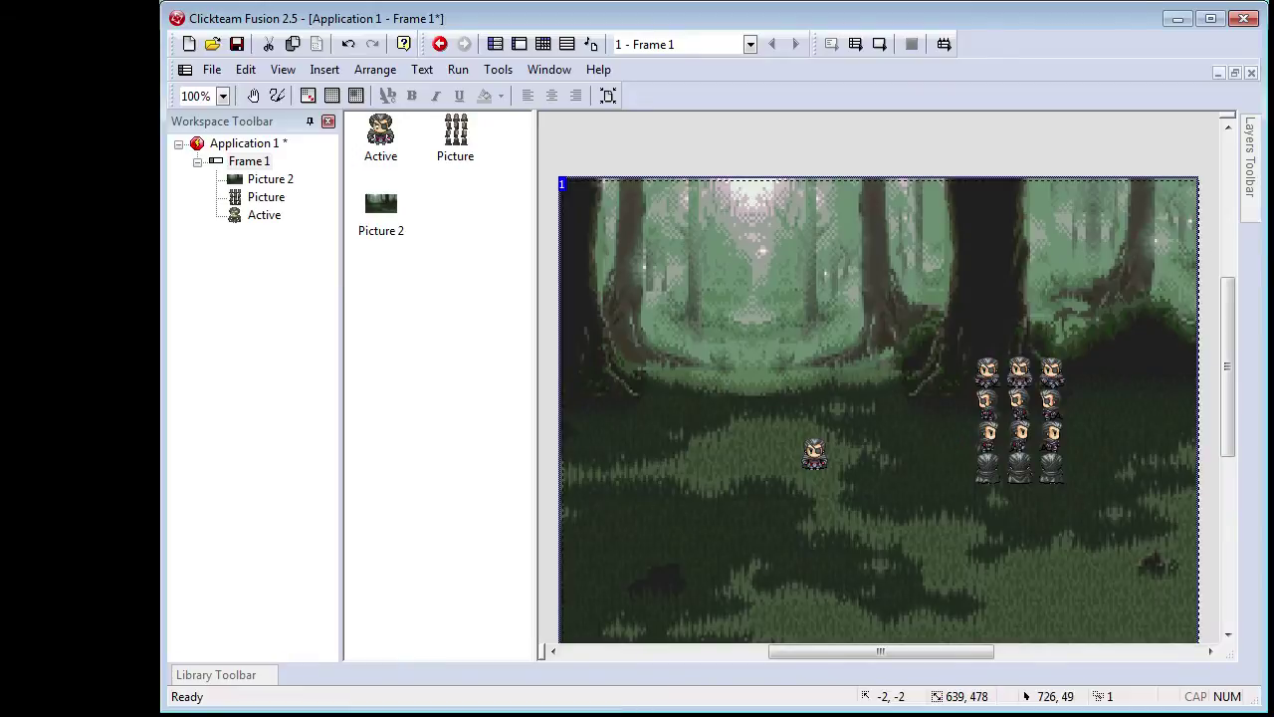
{"action": "double_click", "coordinate": [814, 457]}
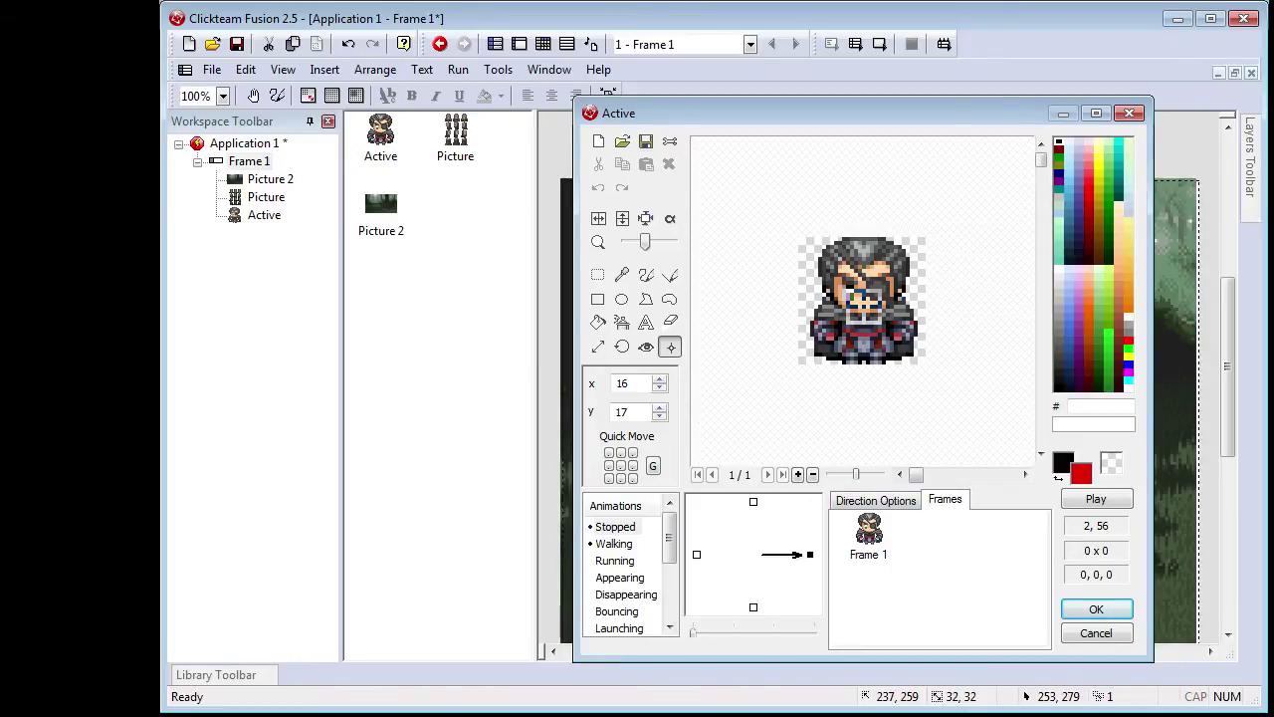
{"action": "left_click", "coordinate": [614, 544]}
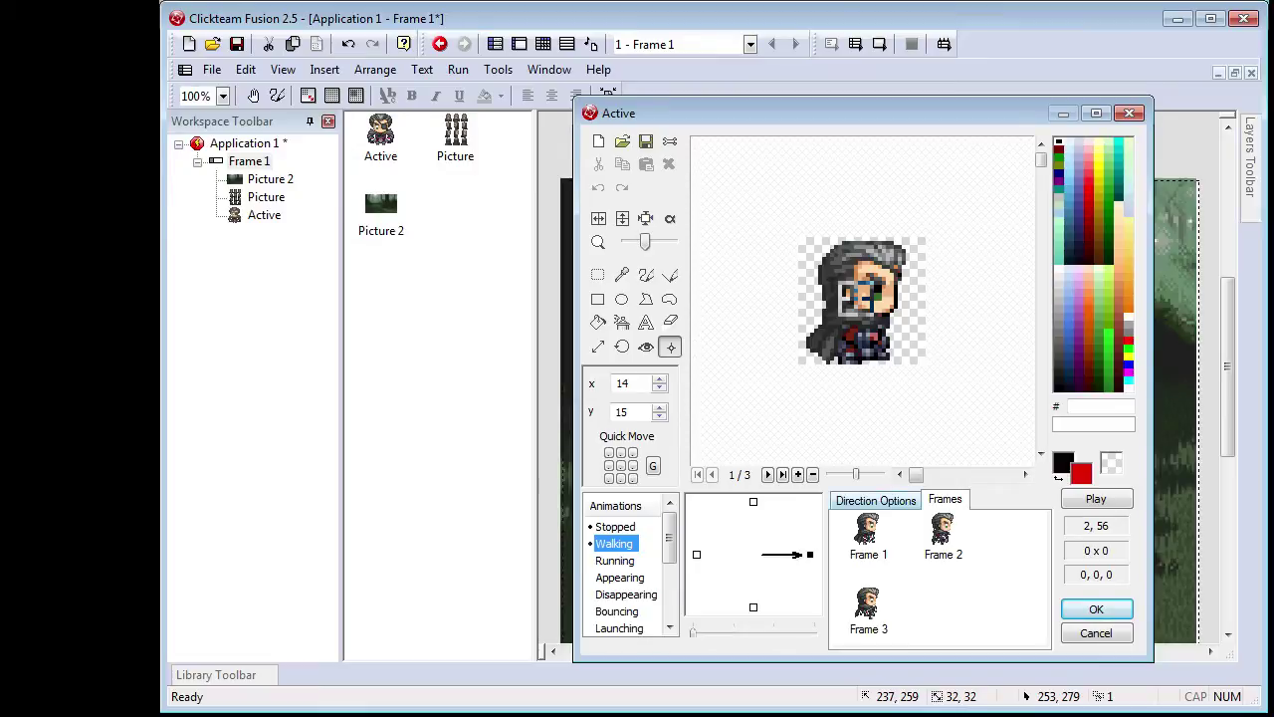
{"action": "left_click", "coordinate": [876, 500]}
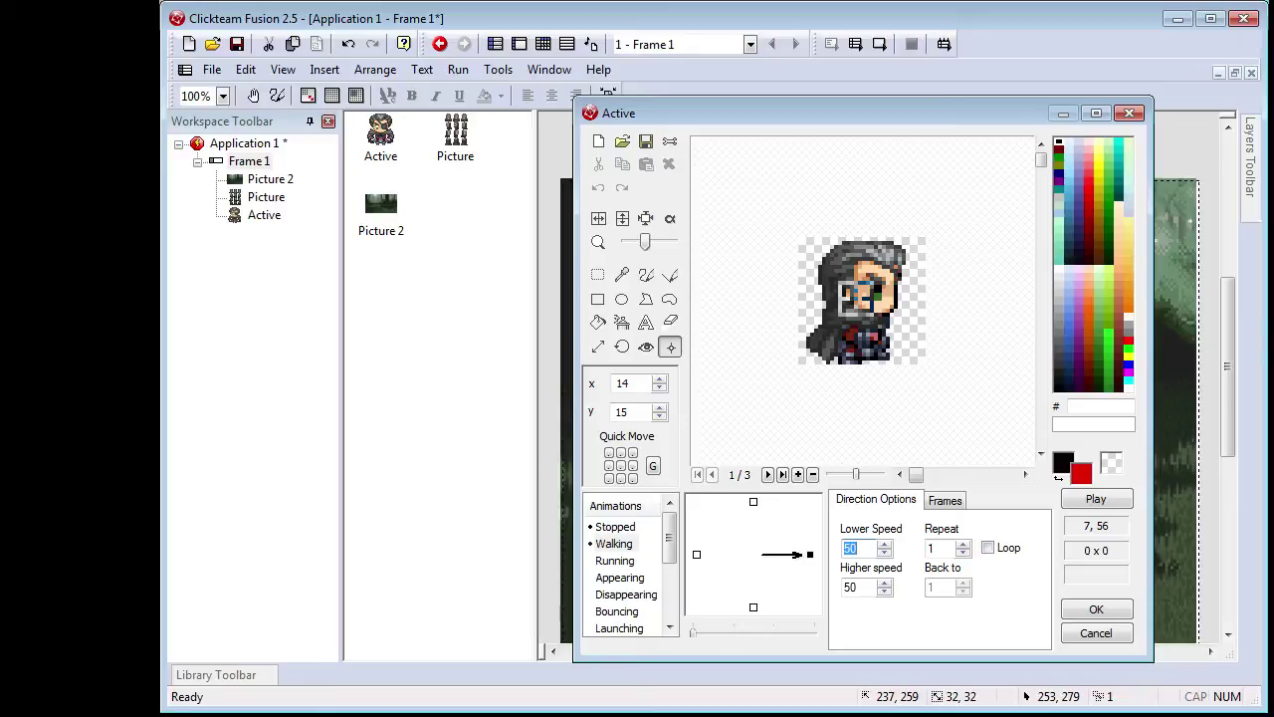
{"action": "left_click", "coordinate": [987, 547]}
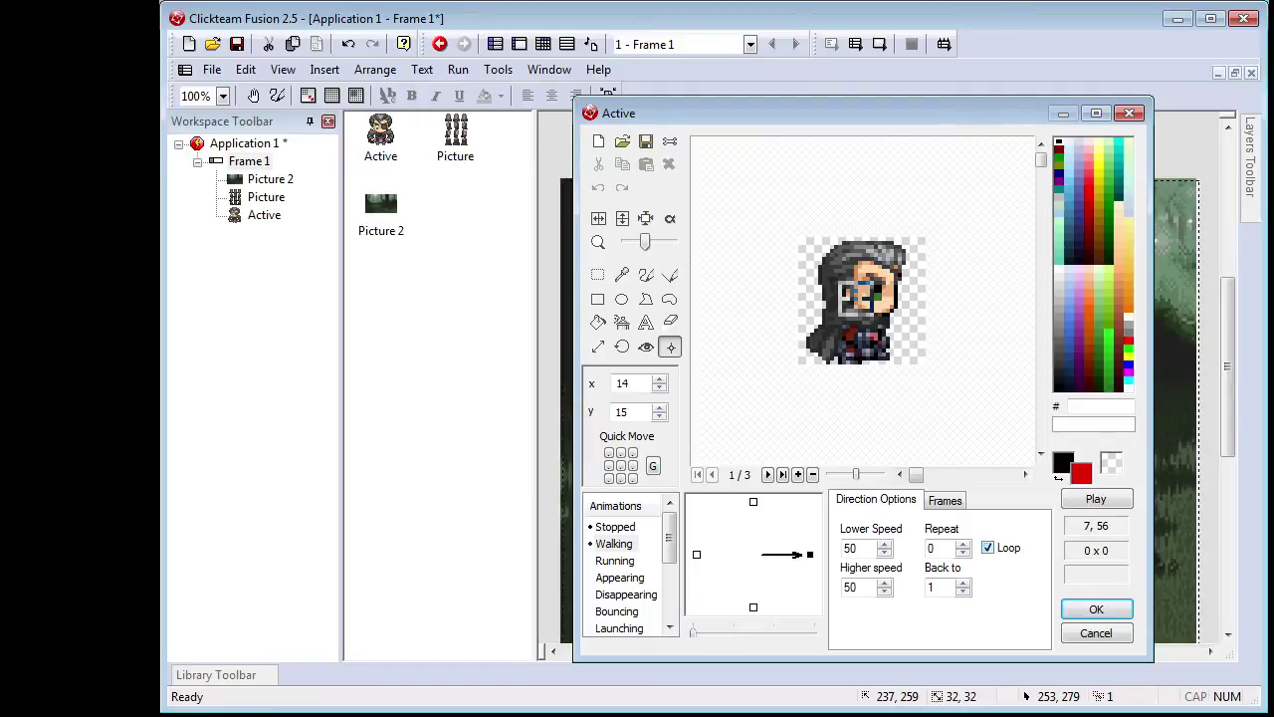
{"action": "left_click", "coordinate": [1096, 499]}
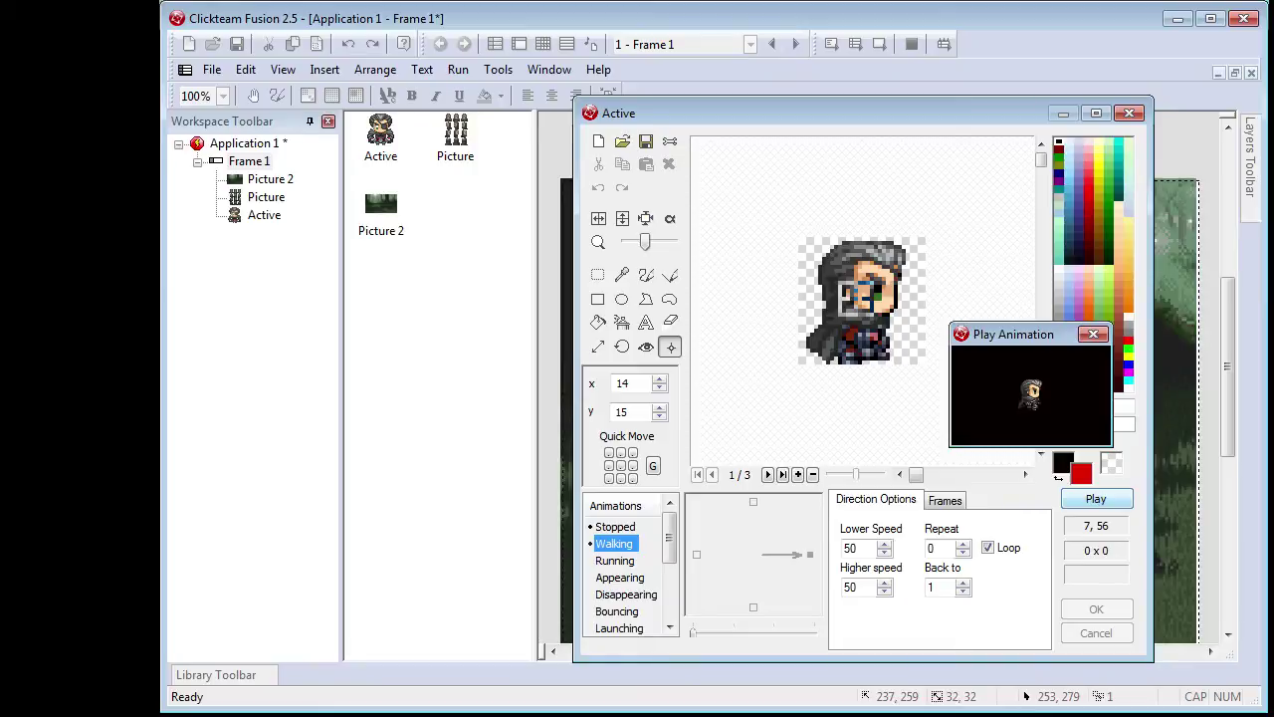